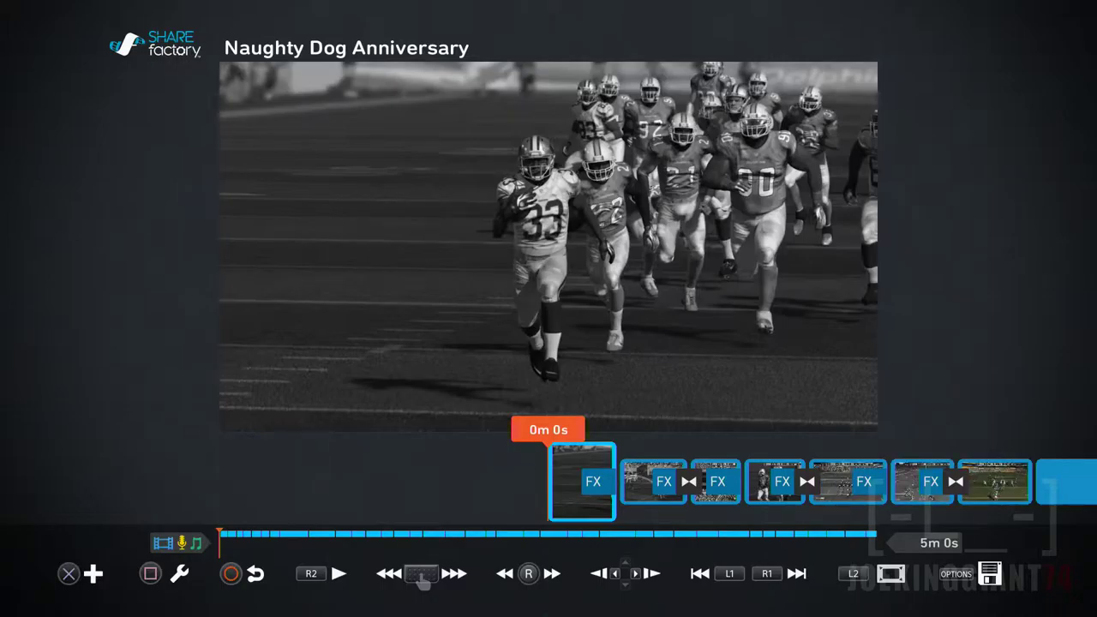
Step: Move the 3rd & 20 clip near 1m 39s to directly after the last black-and-white FX clip
key("space")
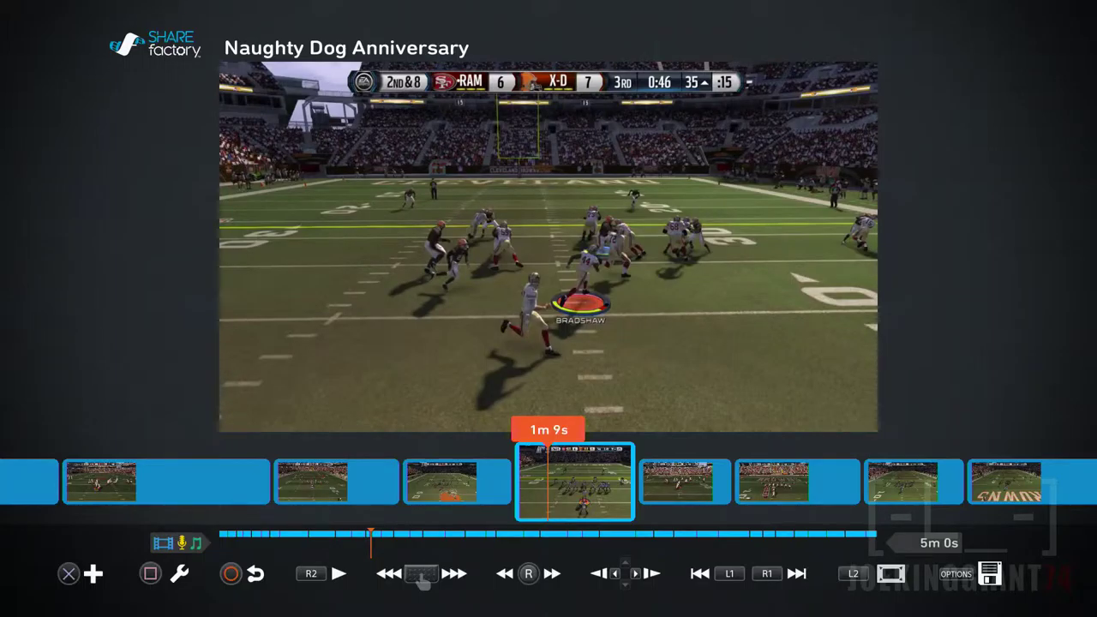
key("Right")
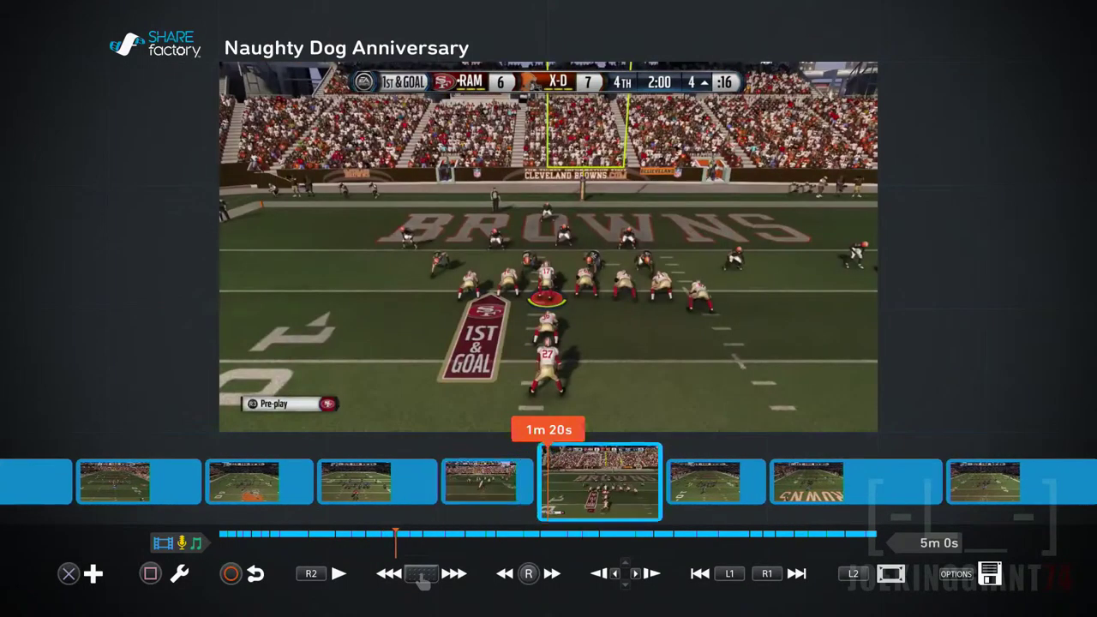
key("Right")
key("Left")
key("square")
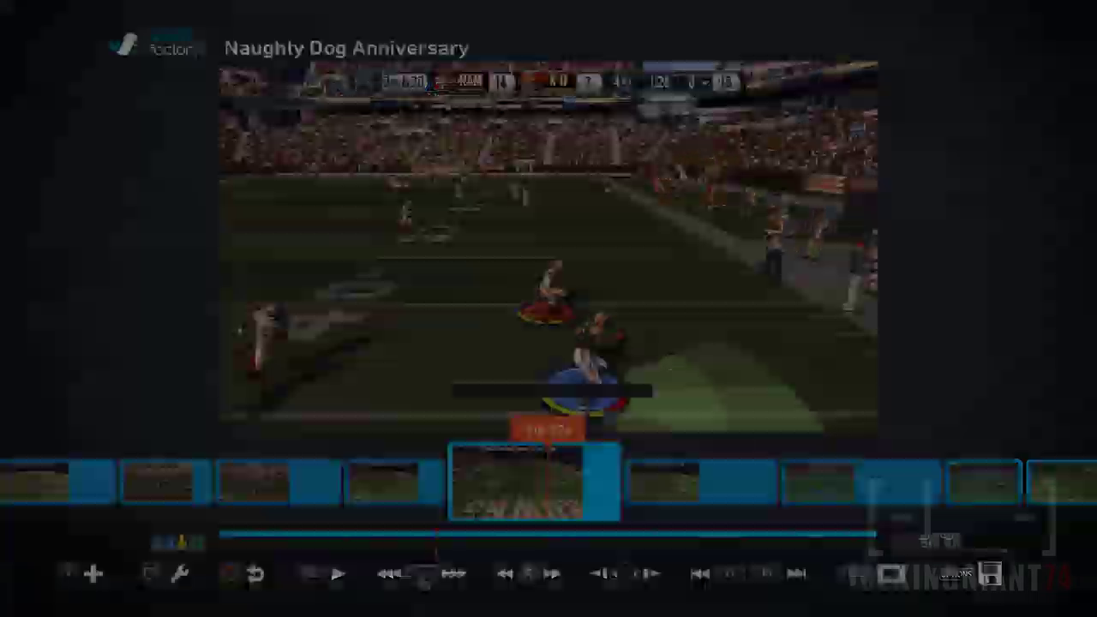
key("Right")
key("Right")
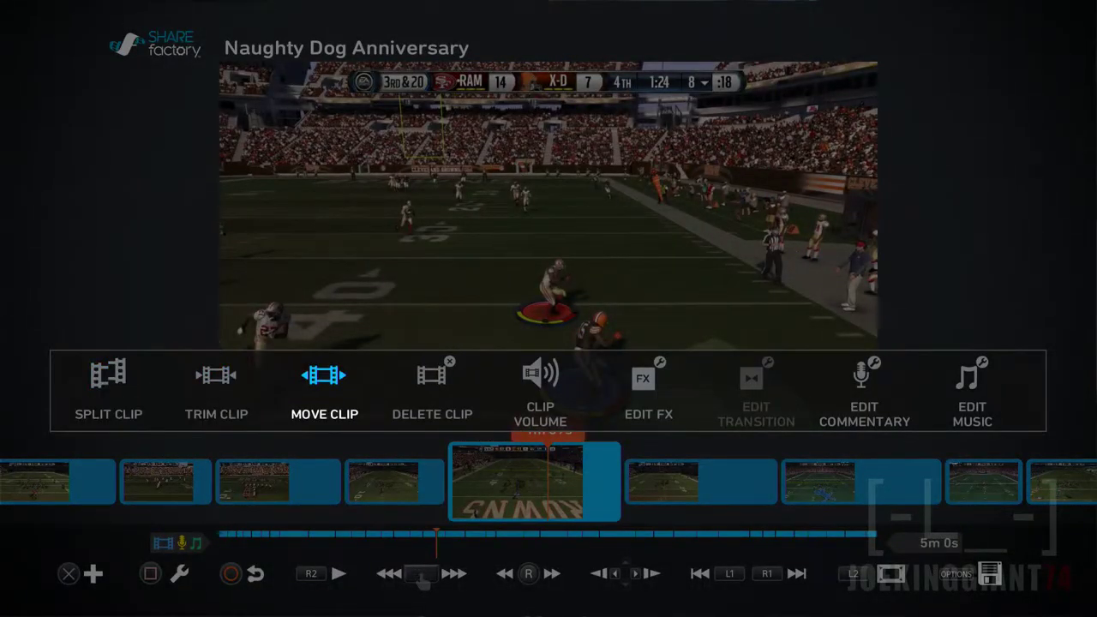
key("Return")
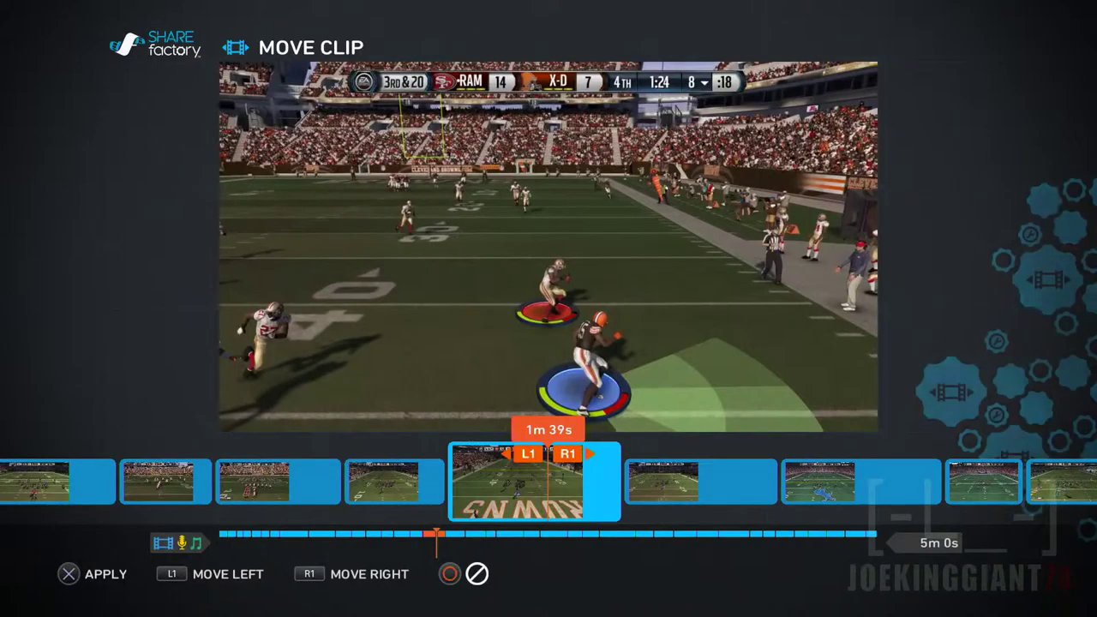
key("L1")
key("L1")
key("L1")
key("L1")
key("L1")
key("L1")
key("L1")
key("L1")
key("L1")
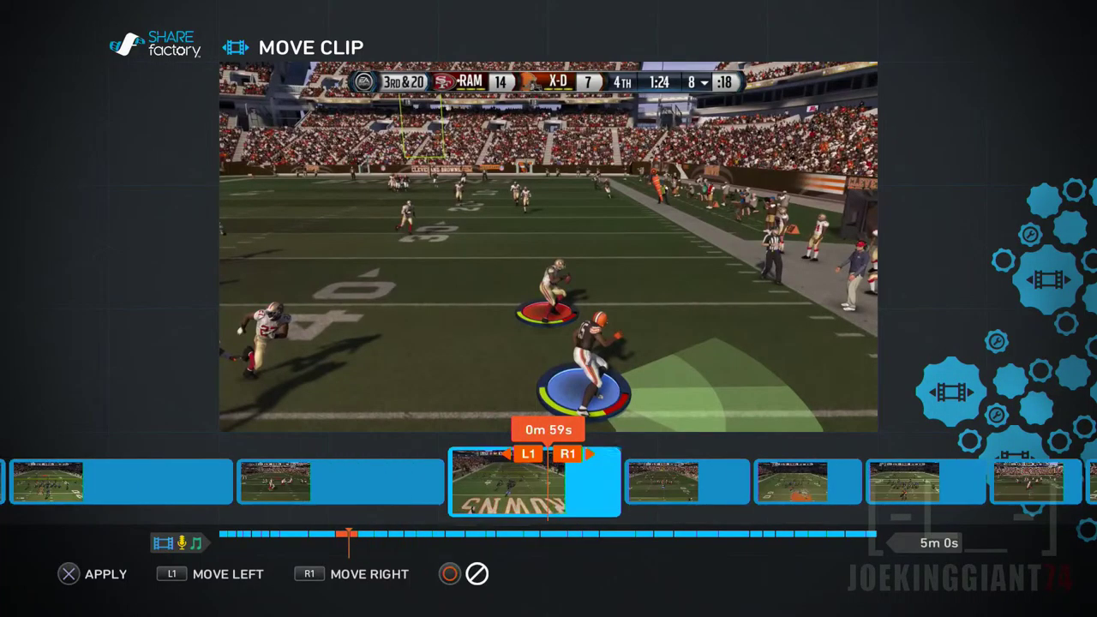
key("Return")
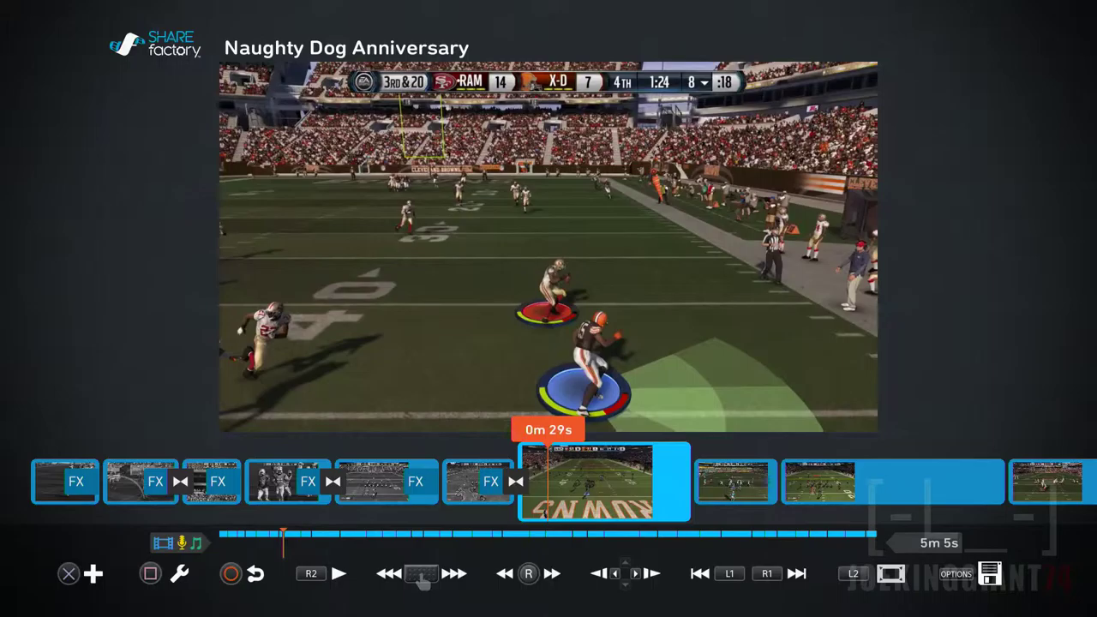
Step: Review the clip order from the black-and-white FX clips and their transitions to the fourth-quarter clips around 1m 42s
key("Left")
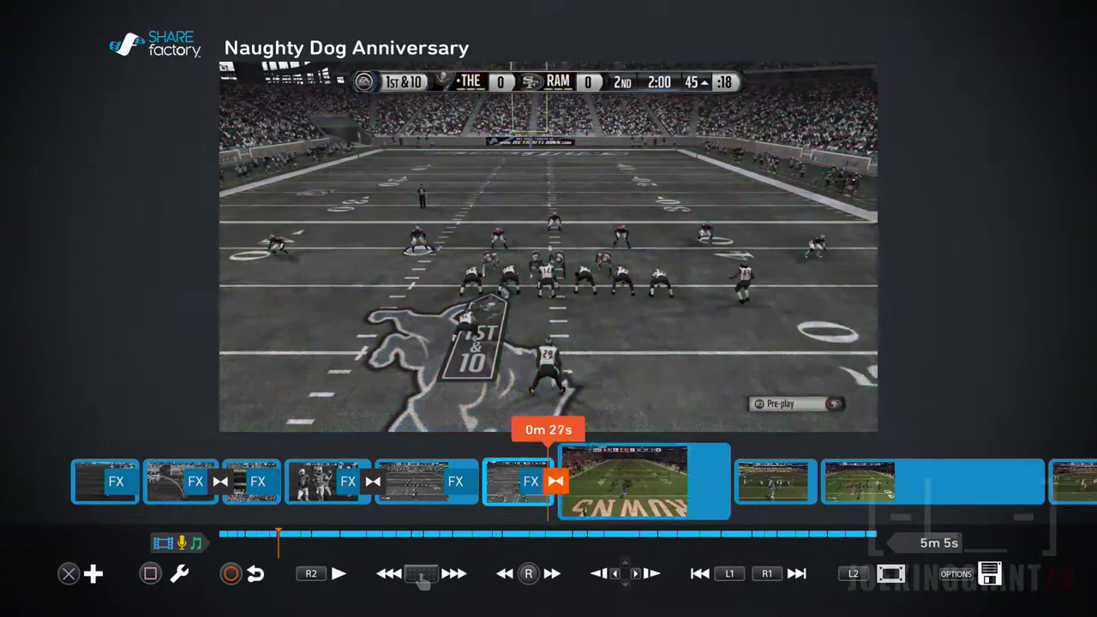
key("Right")
key("Right")
key("Right")
key("Right")
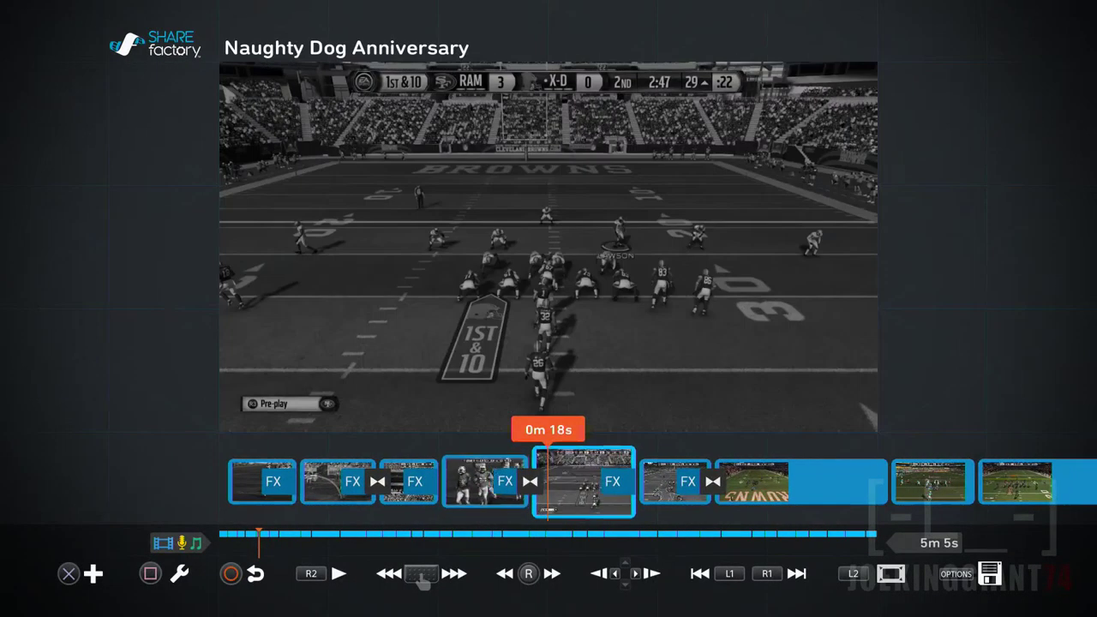
key("Left")
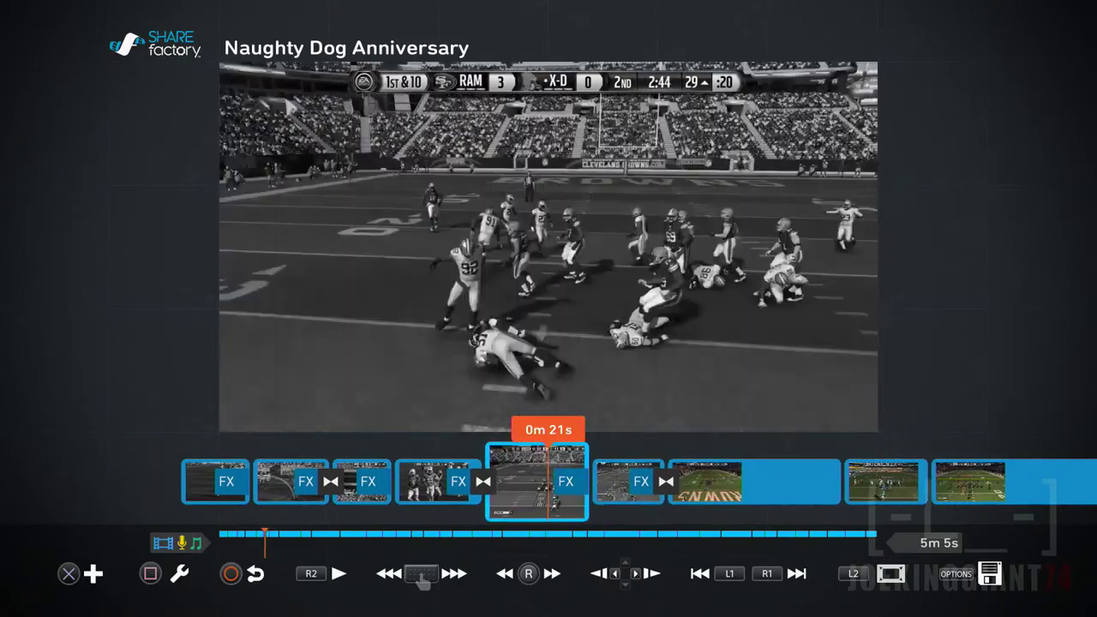
key("Right")
key("Right")
key("Right")
key("Right")
key("Right")
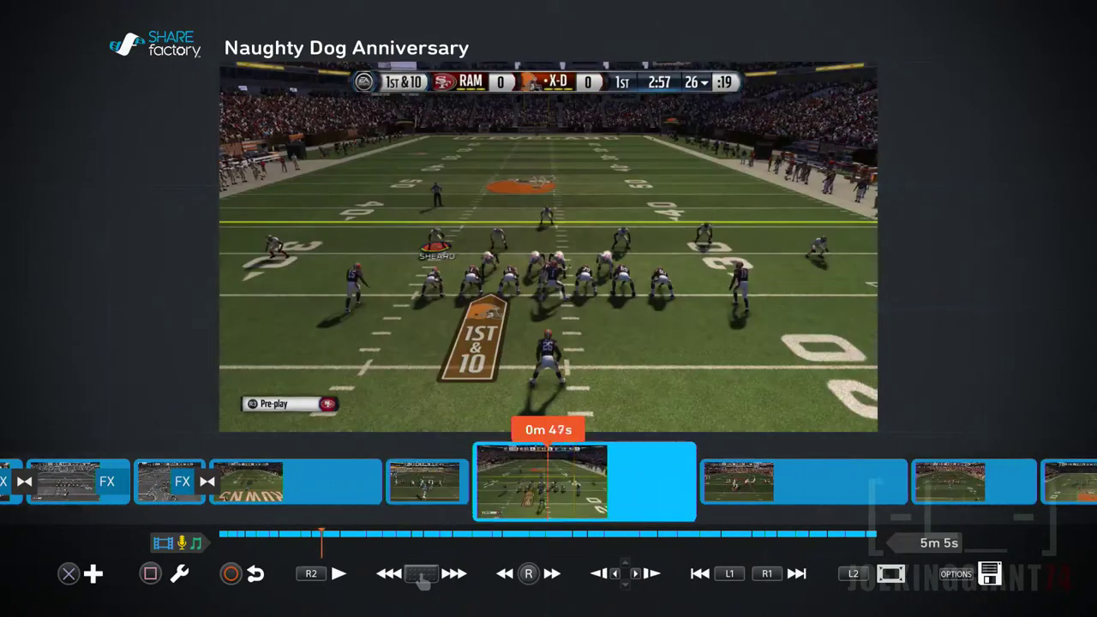
key("Right")
key("Right")
key("Right")
key("Right")
key("Right")
key("Right")
key("Right")
key("Right")
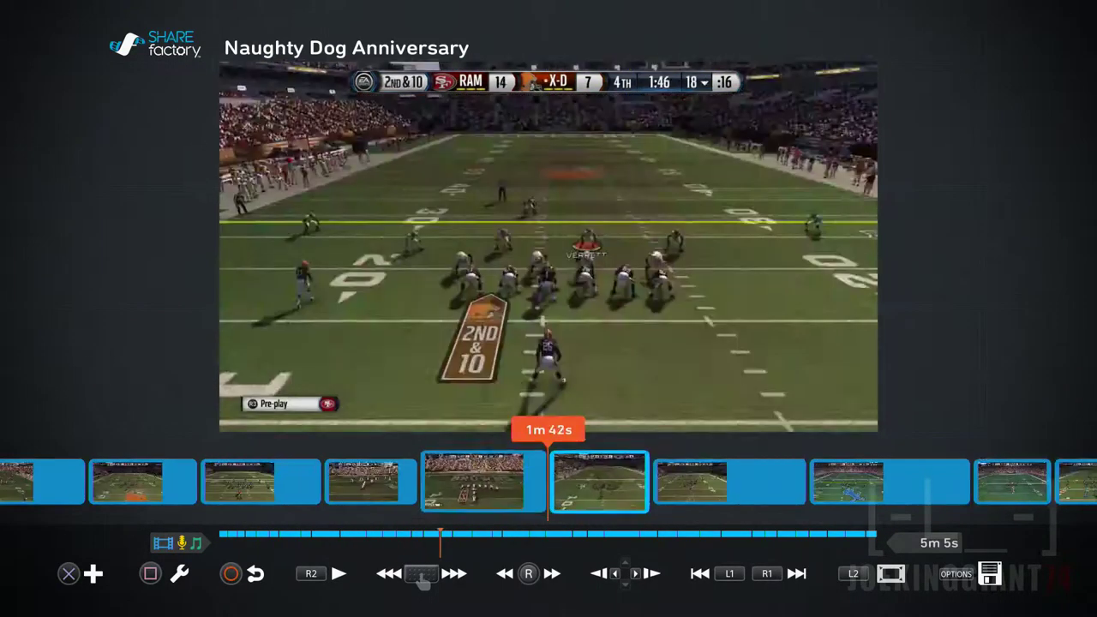
Step: Move the 2nd & 9 Seahawks-stadium clip at 3m 23s to just before the 1st & 10 kick-off-side clip, starting at 0m 48s
key("Right")
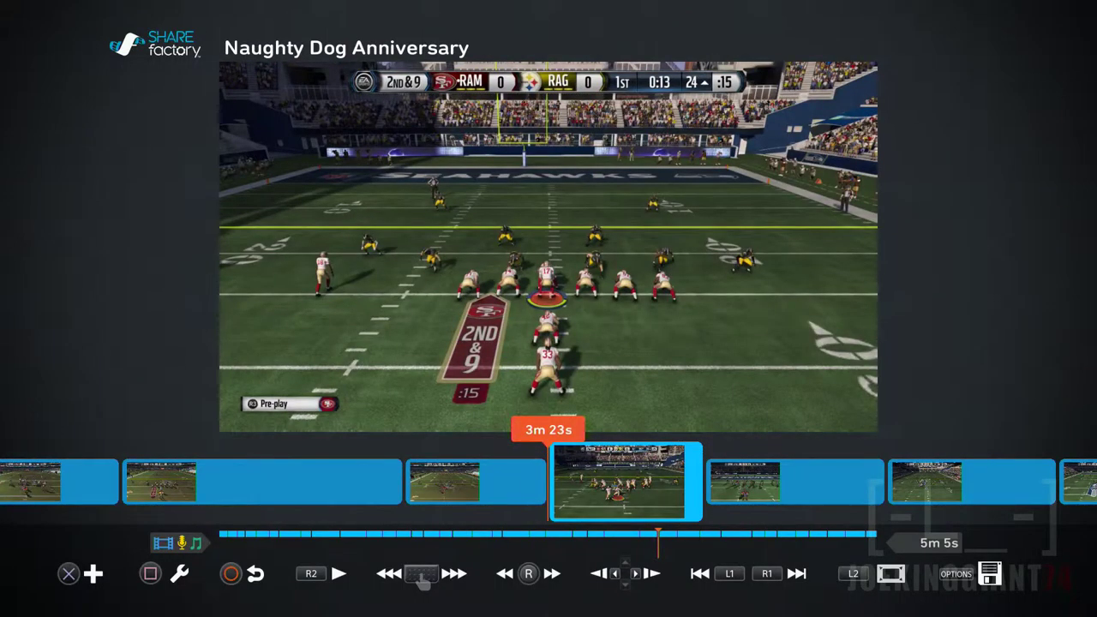
key("Return")
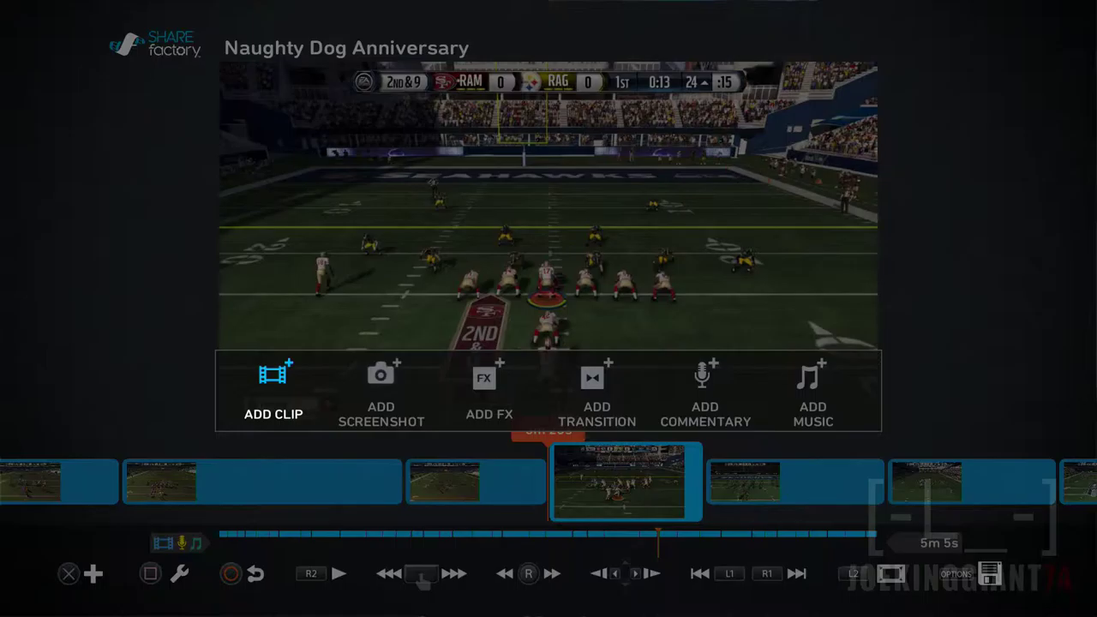
key("Escape")
key("s")
key("Right")
key("Right")
key("Return")
key("Left")
key("Left")
key("Left")
key("Left")
key("Left")
key("Left")
key("Left")
key("Left")
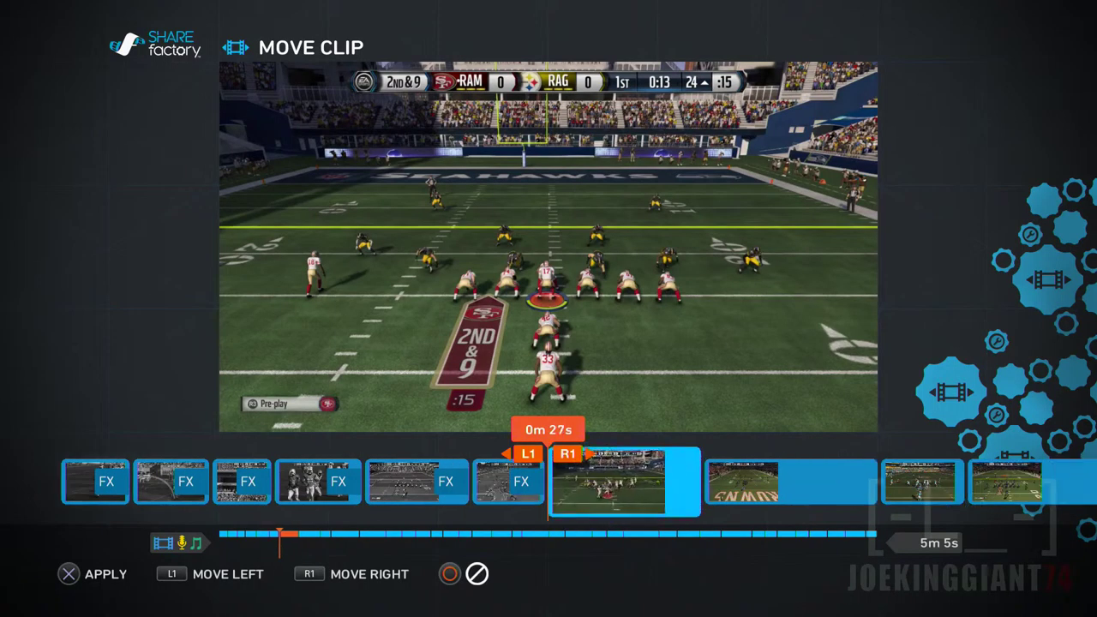
key("Right")
key("Right")
key("Return")
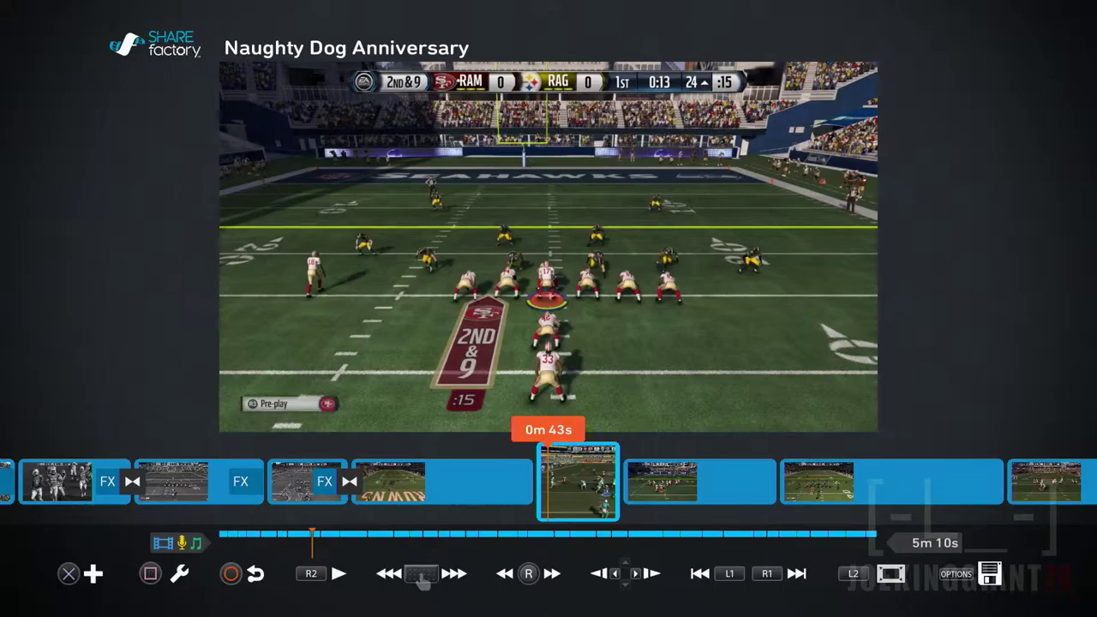
Step: Review the timeline around the moved clip and onward through the Cleveland clips to the 3rd & 4 clip at 2m 11s
scroll(548, 481, "right", 5)
scroll(548, 481, "left", 1)
key("Left")
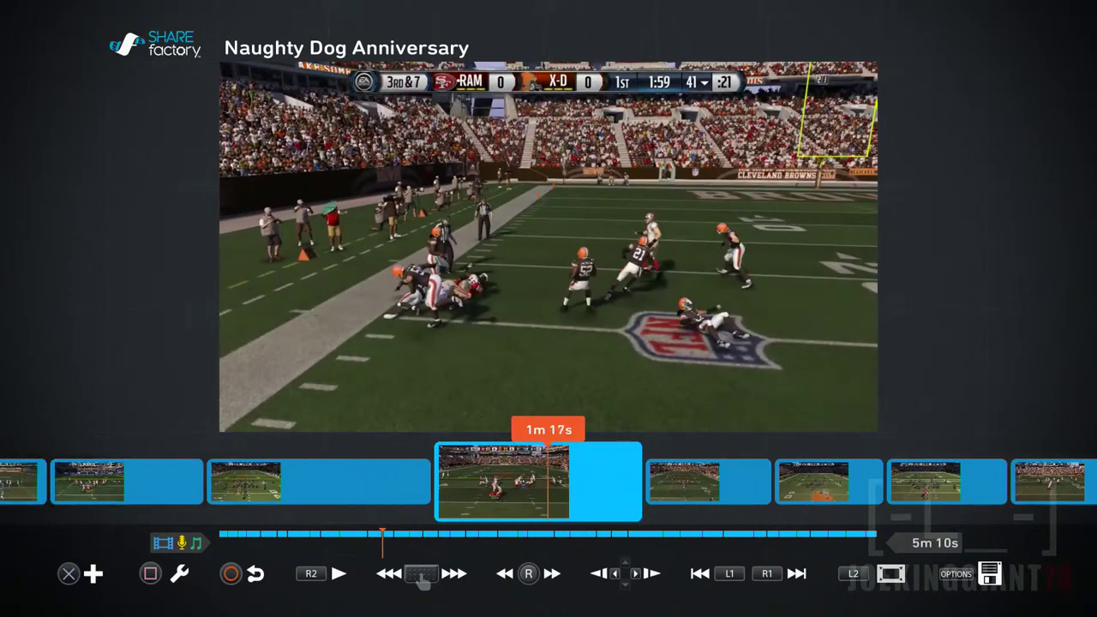
key("Left")
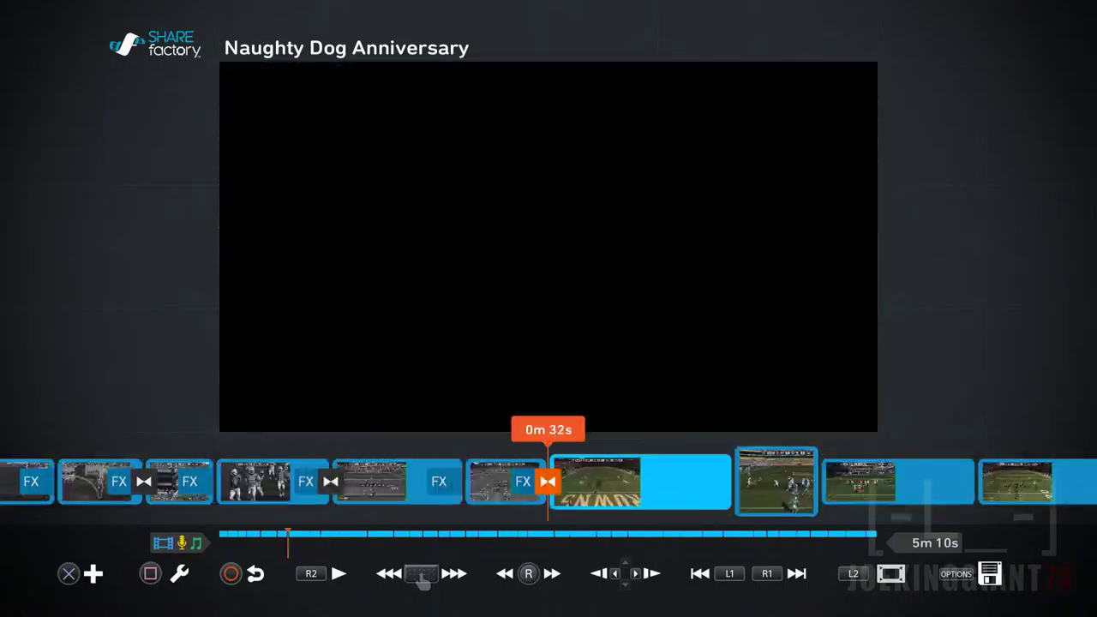
key("Right")
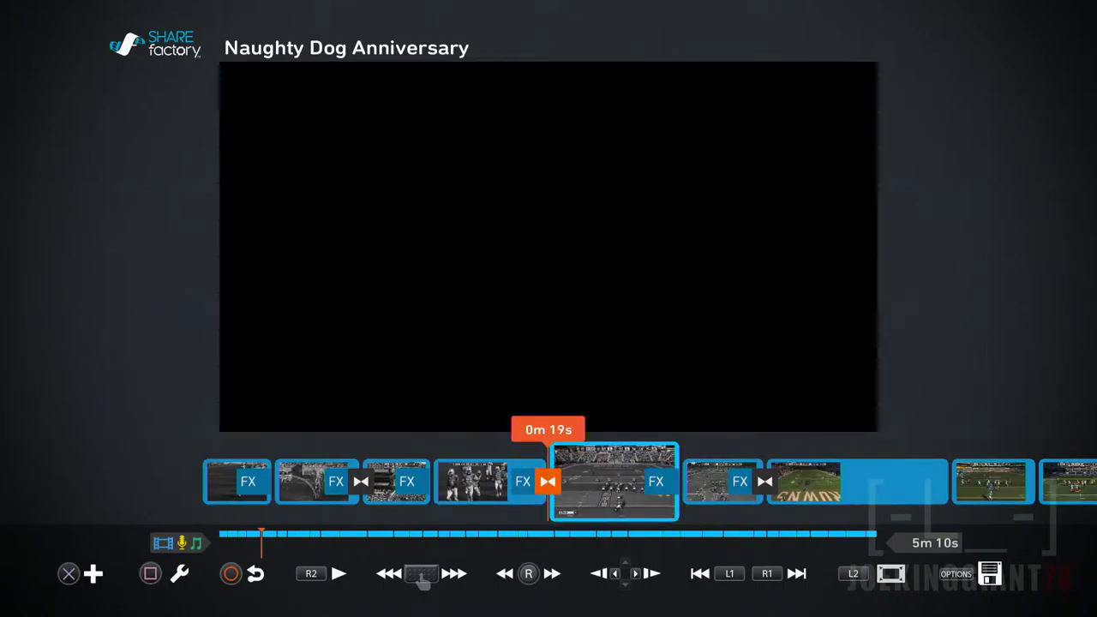
key("Right")
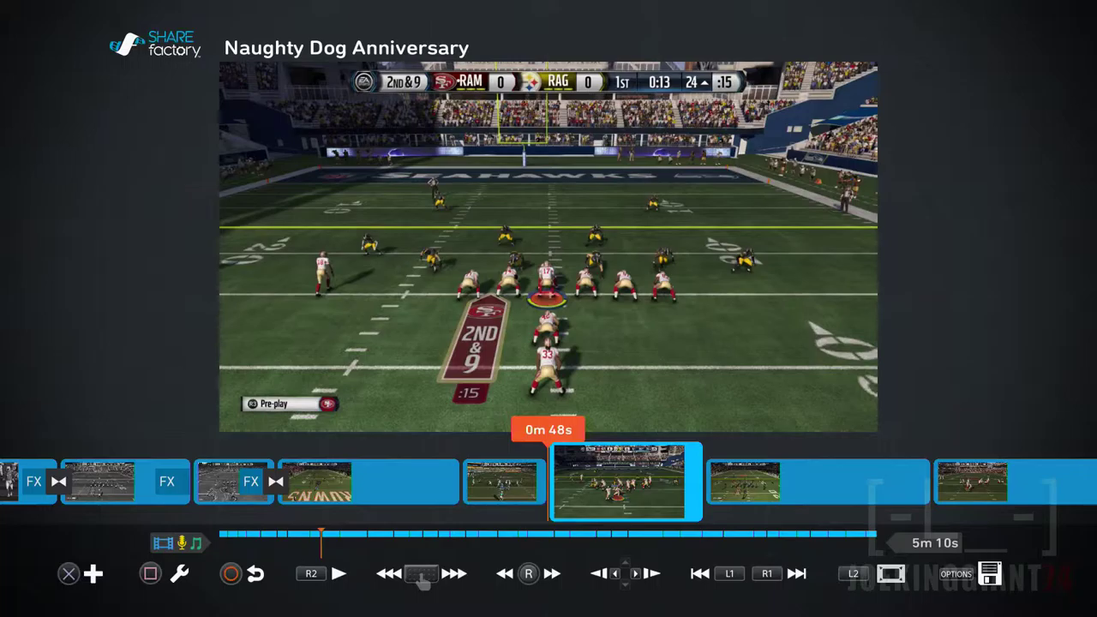
key("Right")
key("Right")
key("Right")
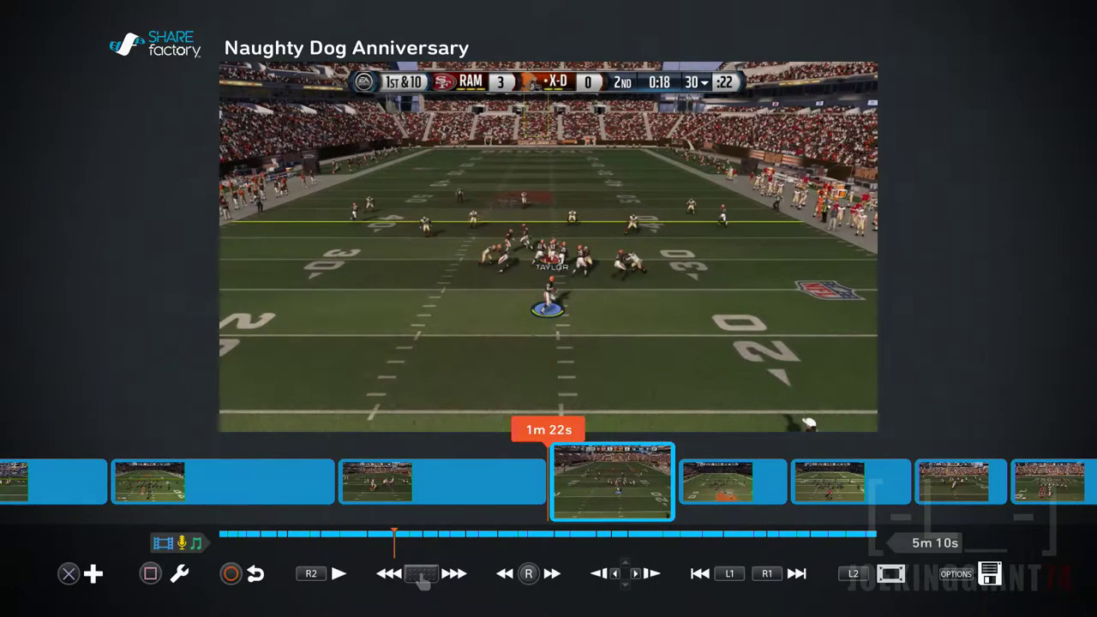
key("Right")
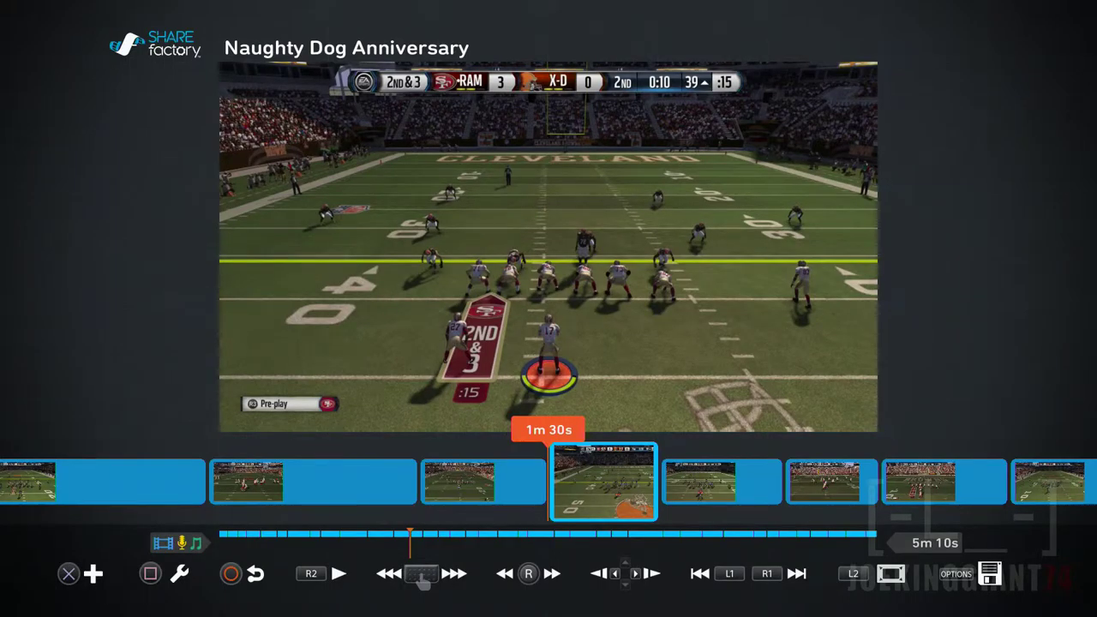
key("Right")
key("Right")
key("Right")
key("Right")
key("Right")
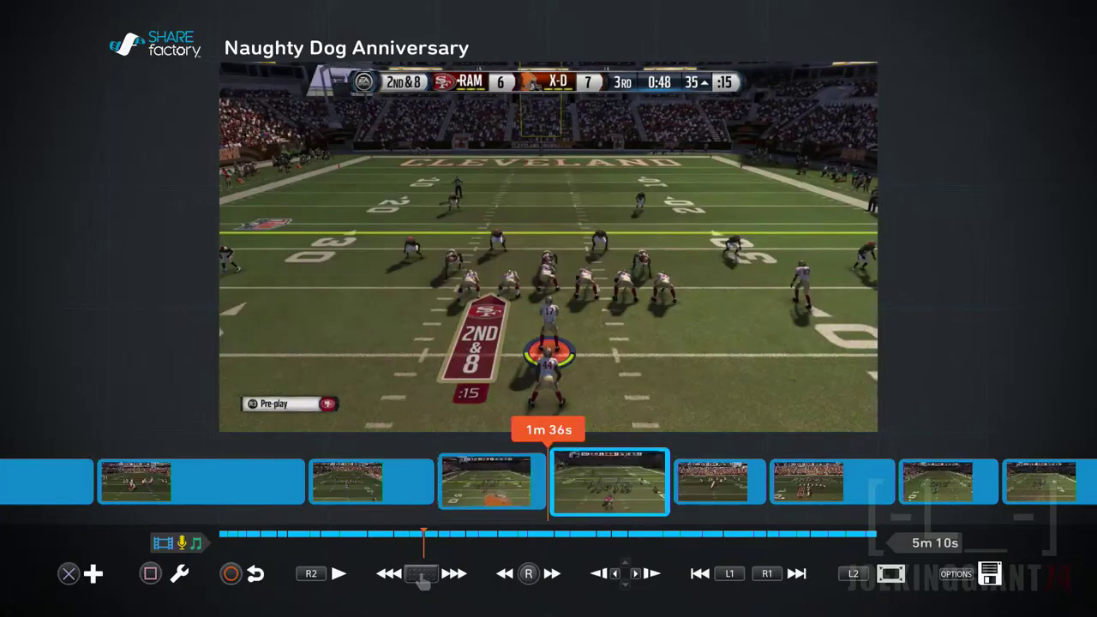
key("Right")
key("Return")
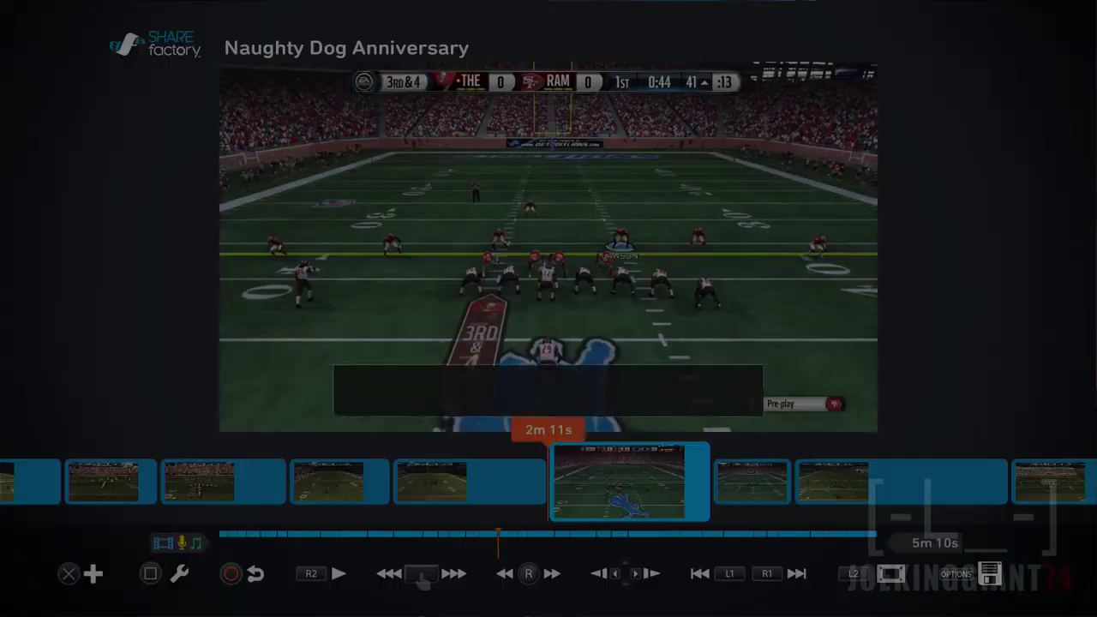
key("Right")
key("Right")
key("Left")
key("Right")
key("Right")
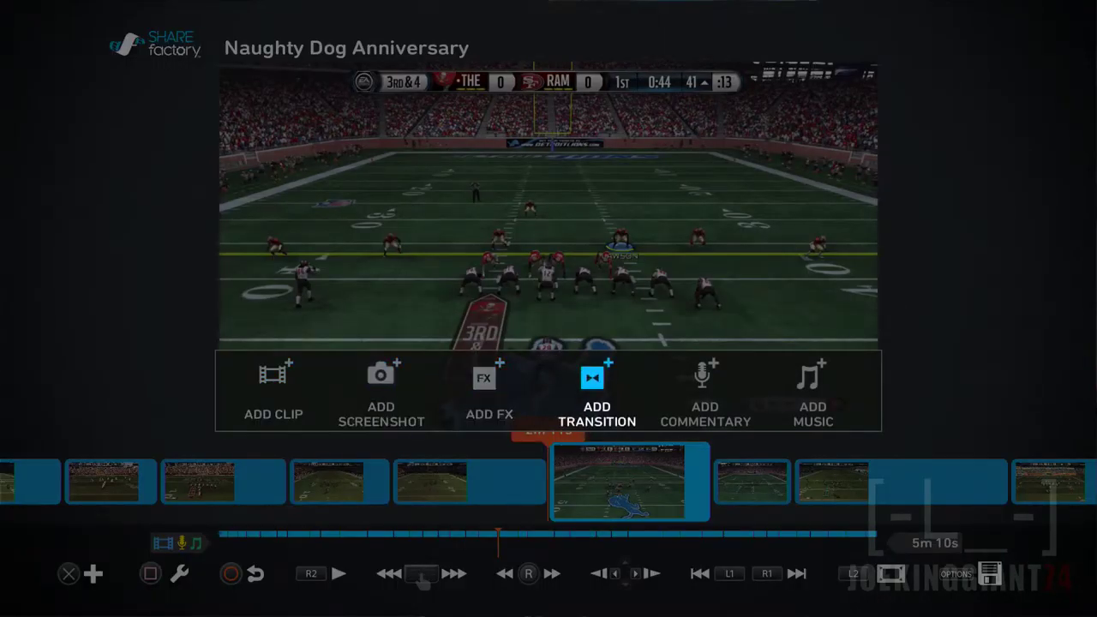
key("Escape")
Step: Move the 3rd & 4 Detroit-stadium clip earlier, directly after the long first-quarter 1st & 10 clip
key("s")
key("Right")
key("Right")
key("Return")
key("Left")
key("Left")
key("Left")
key("Left")
key("Left")
key("Left")
key("Left")
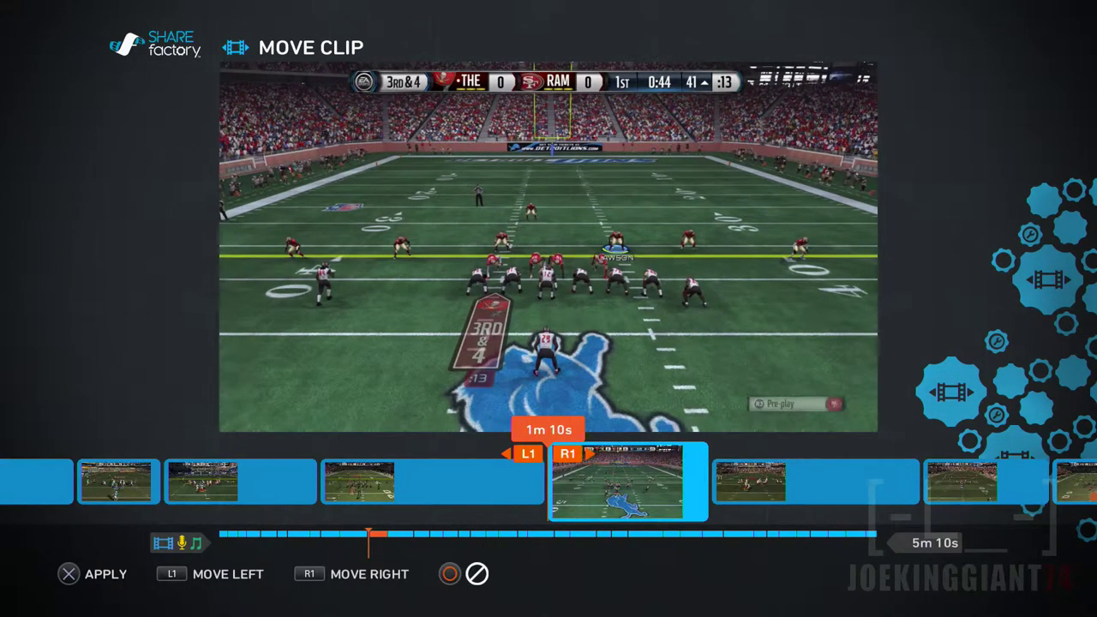
key("Return")
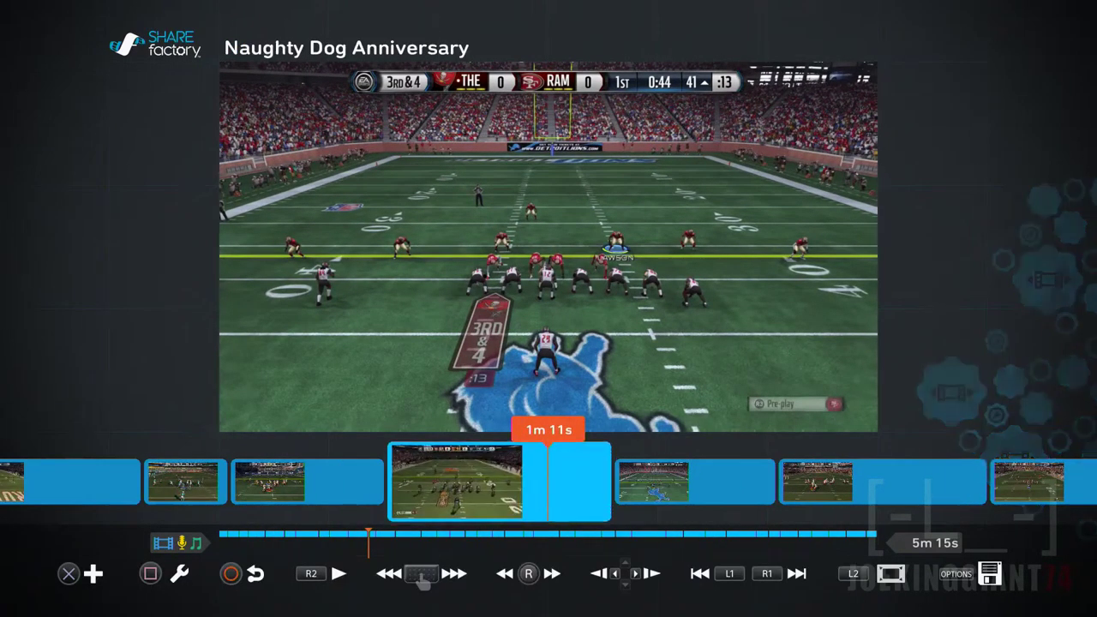
Step: Check the moved Detroit clip's place and browse ahead to the fourth-quarter clips past two minutes
key("Left")
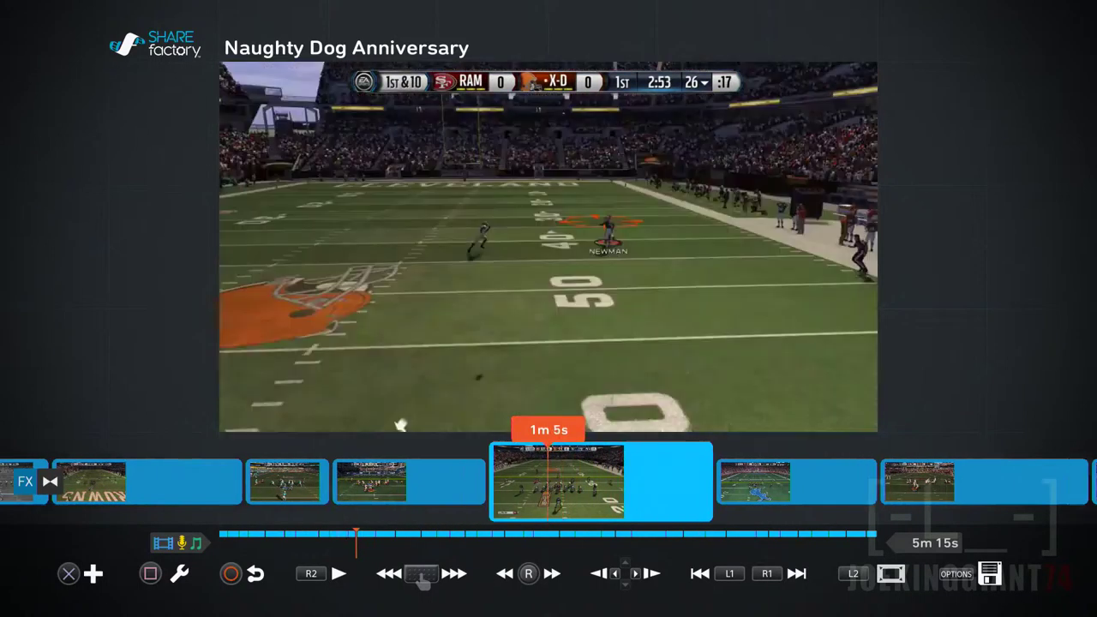
key("Right")
key("Right")
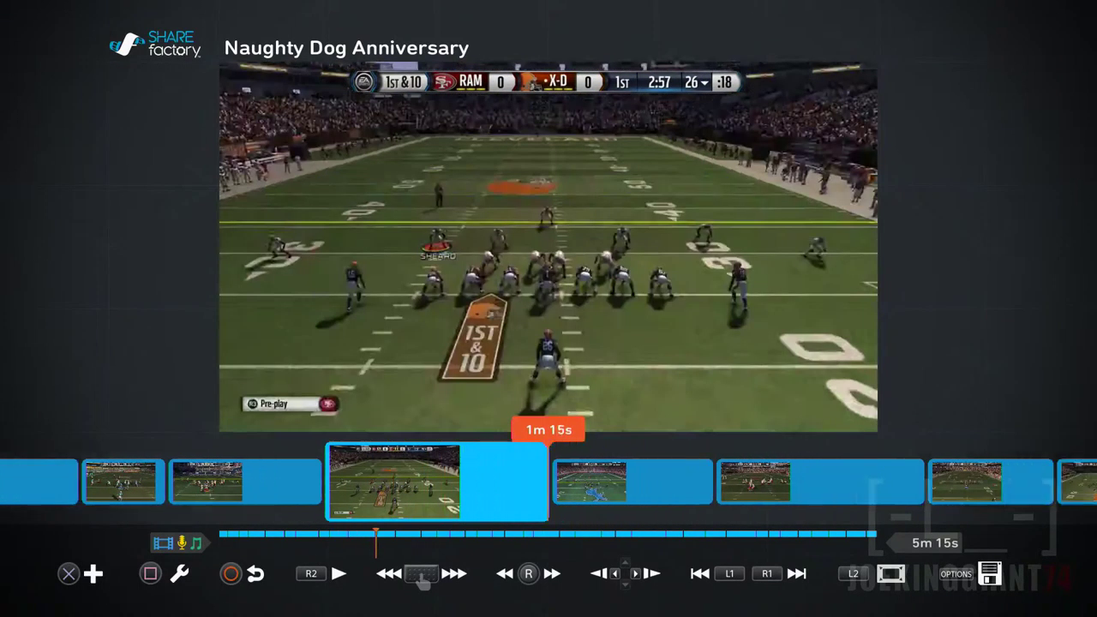
key("Right")
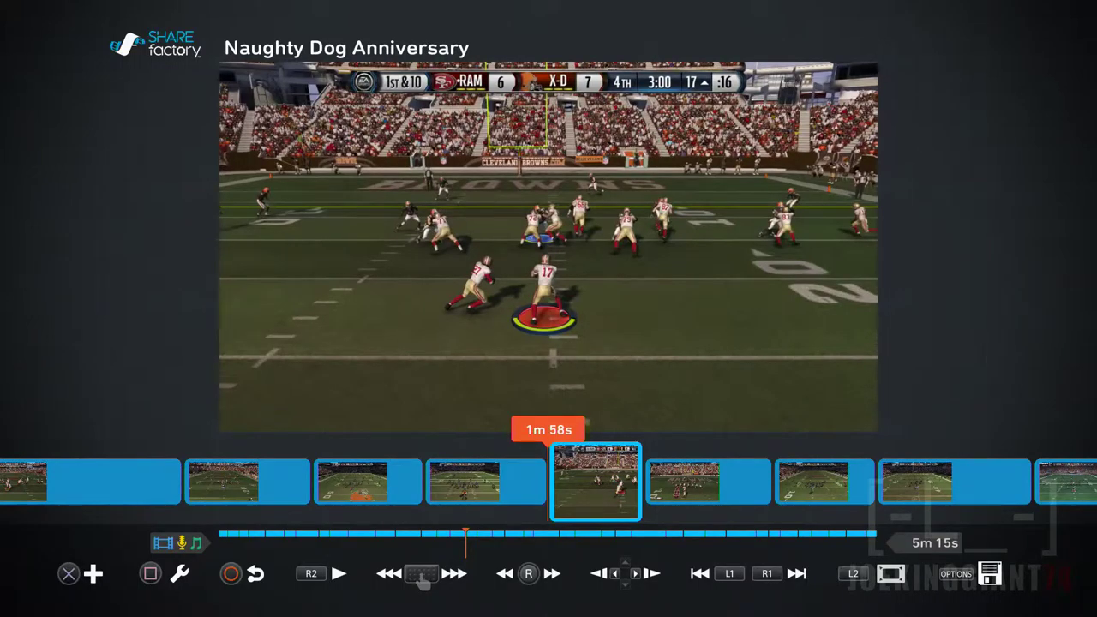
key("Right")
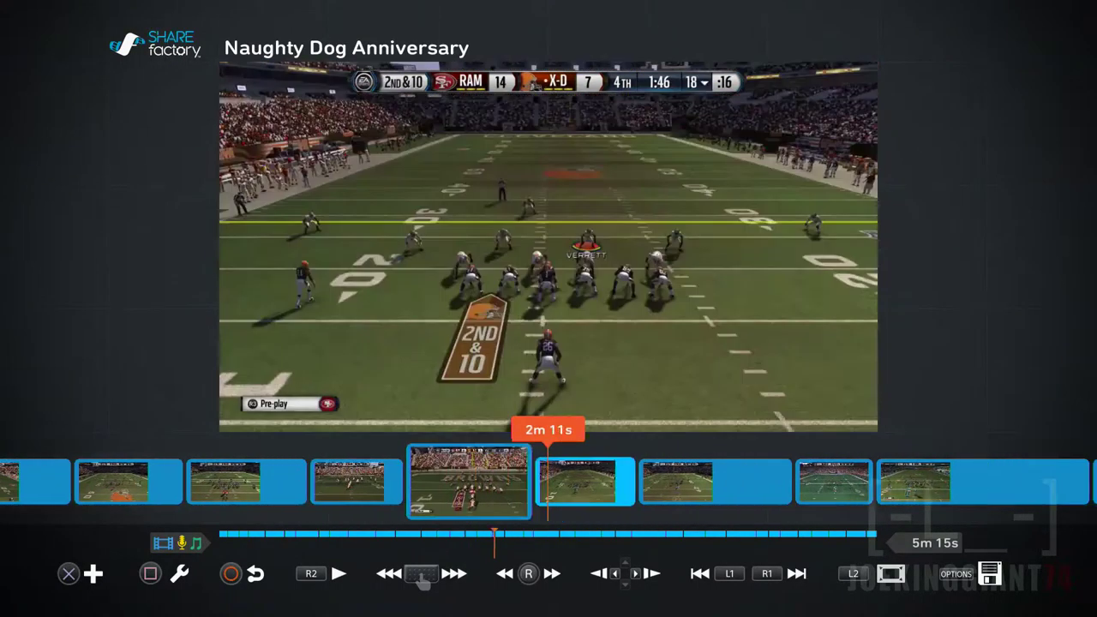
key("Return")
key("Right")
key("Escape")
Step: Move the fourth-quarter 1st & 10 clip at 2m 22s two places earlier, directly before the 1st & Goal clip
key("s")
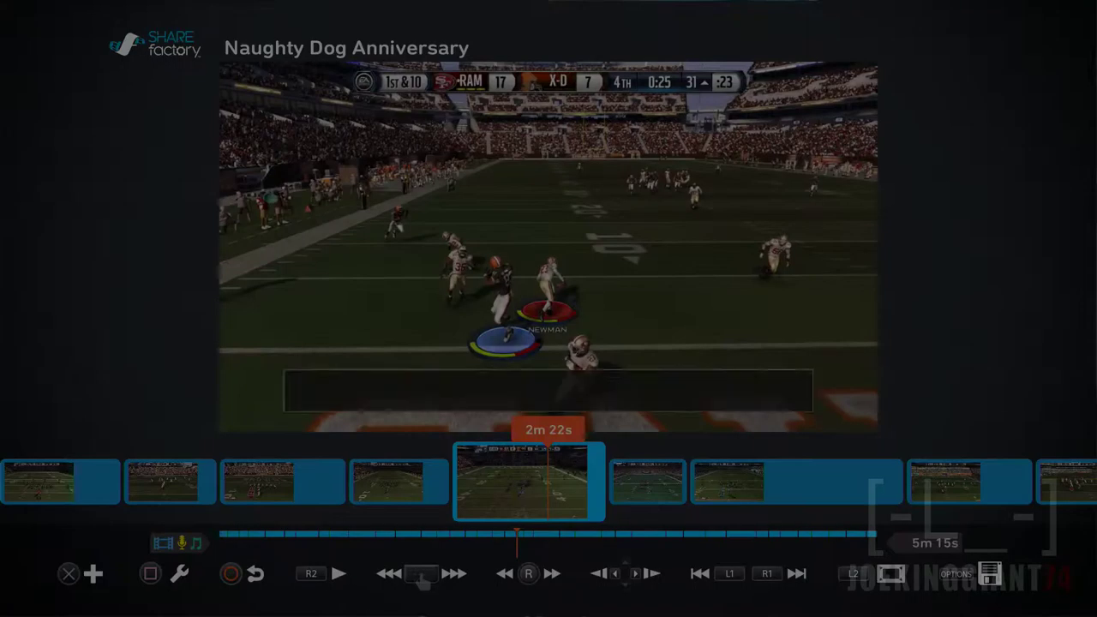
key("Right")
key("Right")
key("Return")
key("Left")
key("Left")
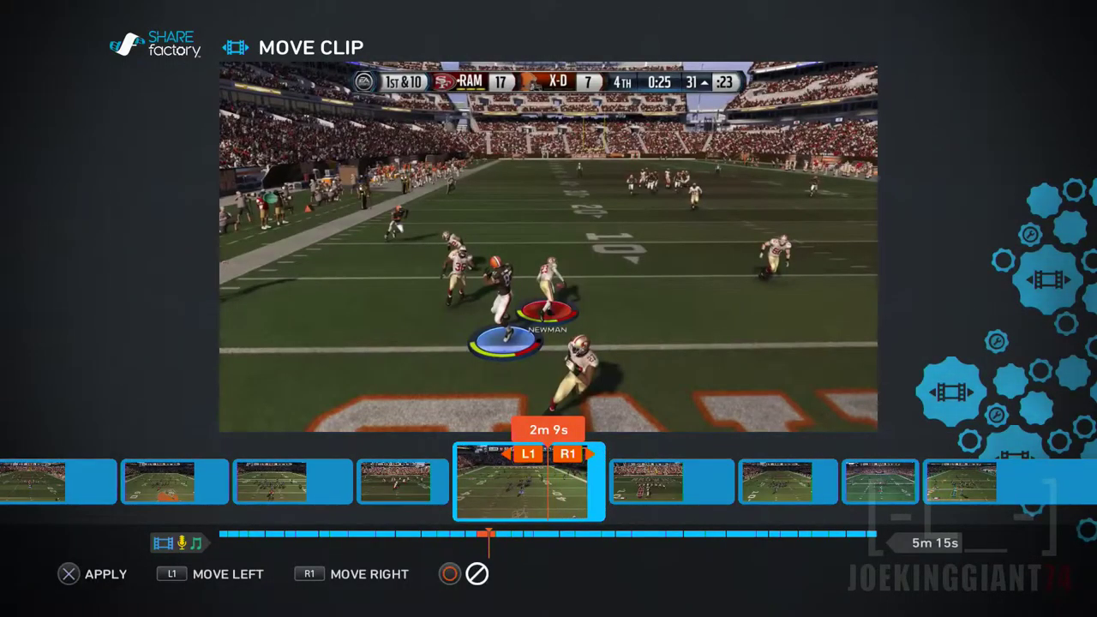
key("Return")
Step: Review the reordered clips around the two-minute mark, stepping back to the second-quarter 2nd & 3 clip
key("Left")
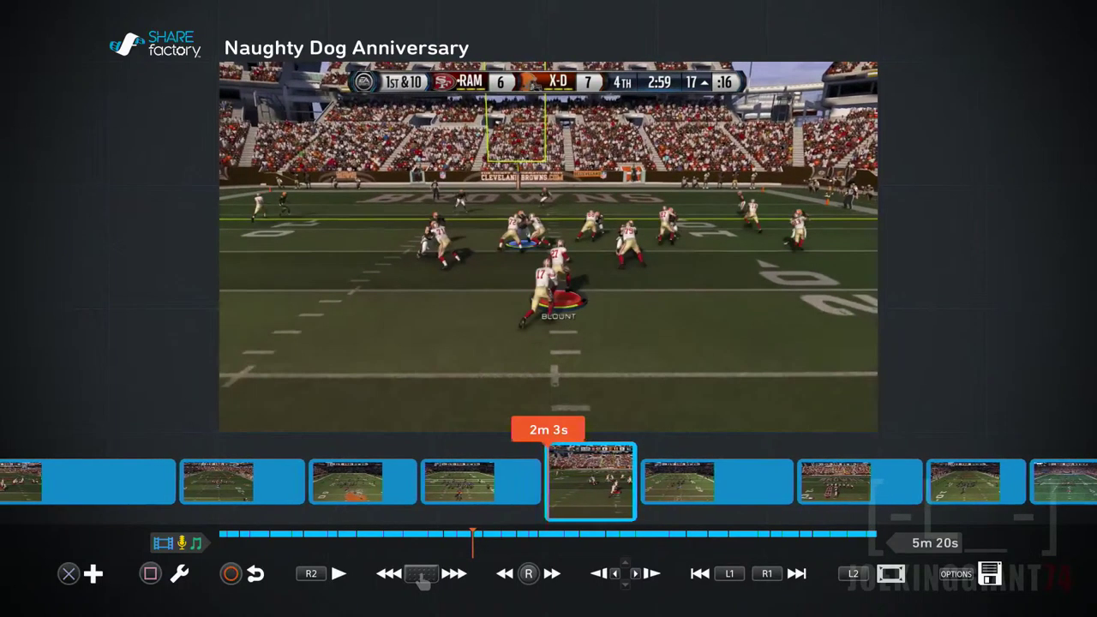
key("Right")
key("Right")
key("Left")
key("Left")
key("Left")
key("Left")
key("Left")
key("Left")
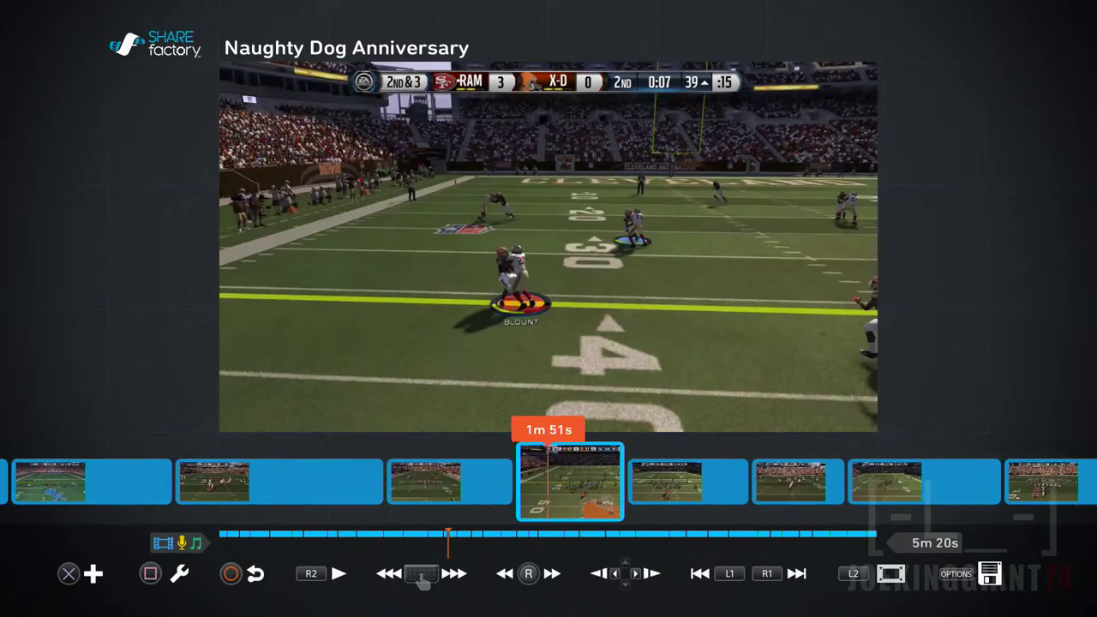
Step: Browse back through the rearranged clips and check the last black-and-white FX clip and its transition around 0m 41s
key("Left")
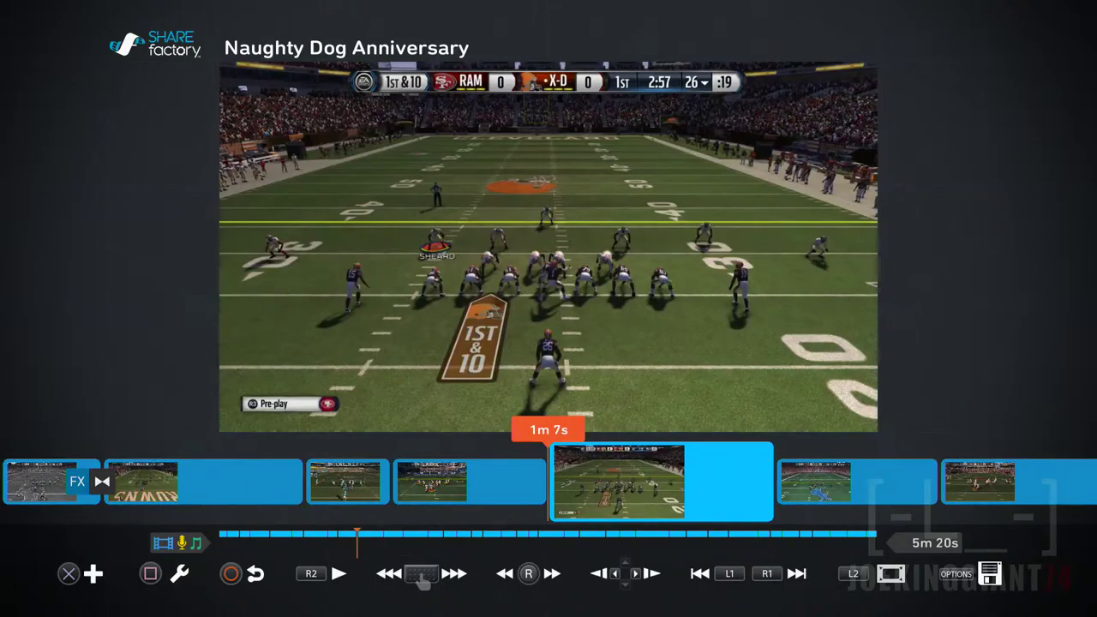
key("Left")
key("Left")
key("Left")
key("Left")
key("Left")
key("Right")
key("Right")
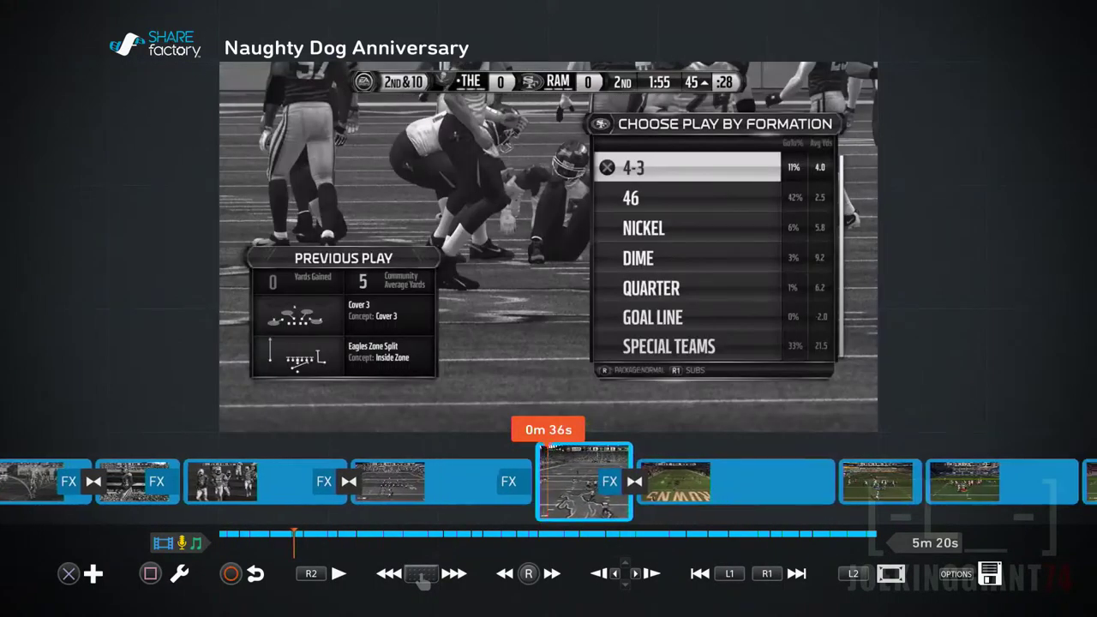
key("Right")
key("Left")
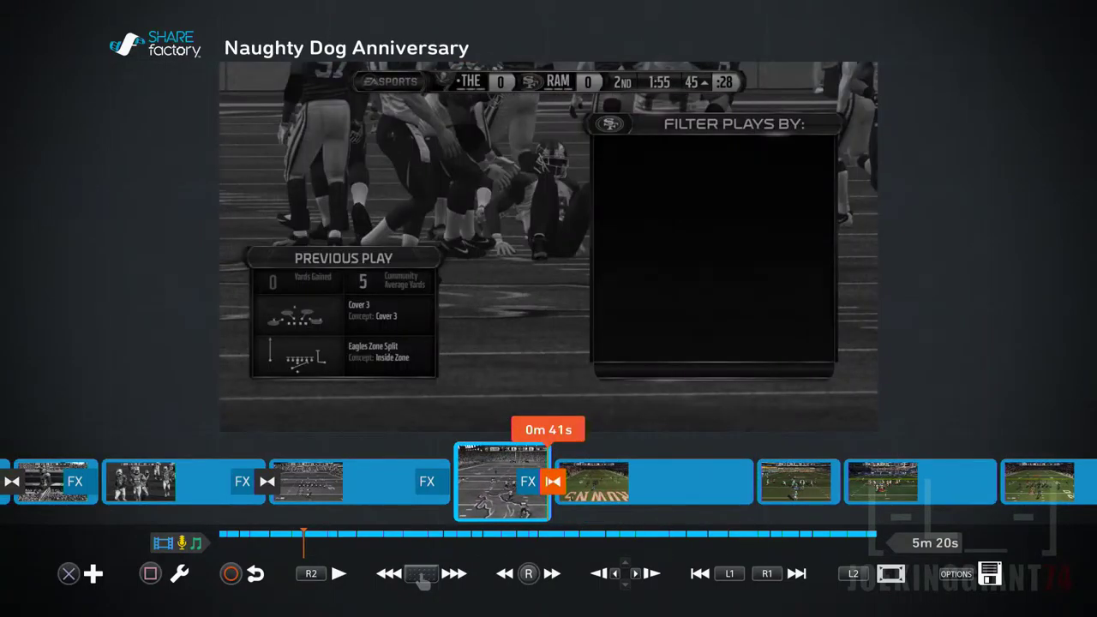
Step: Exit the Naughty Dog Anniversary project without saving the changes
key("Escape")
key("Right")
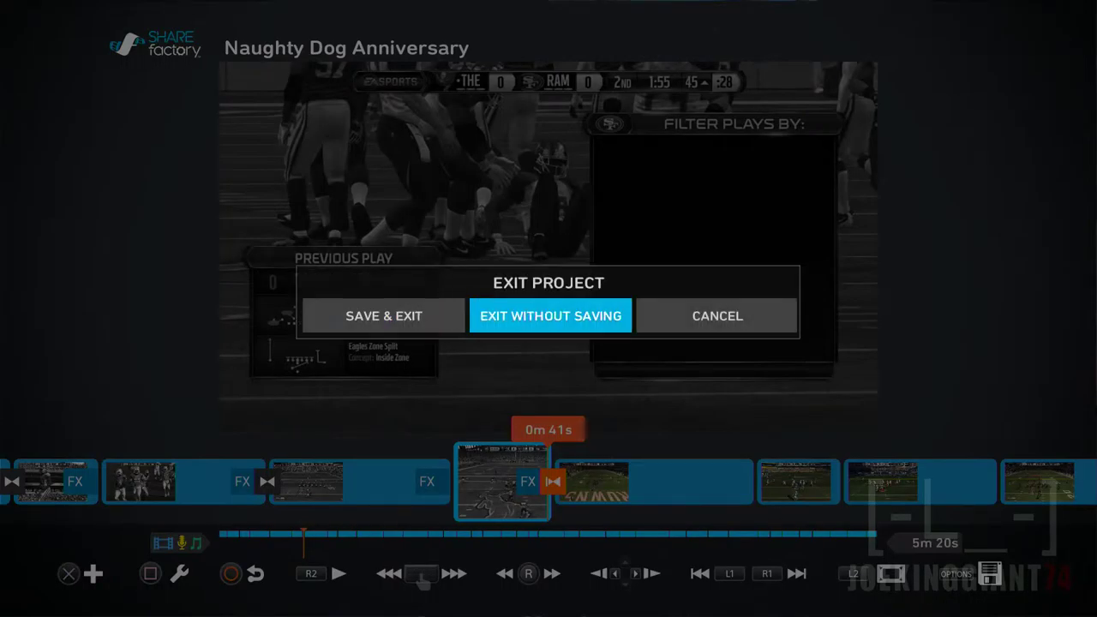
key("Right")
key("Left")
key("Right")
key("Left")
key("Left")
key("Right")
key("Return")
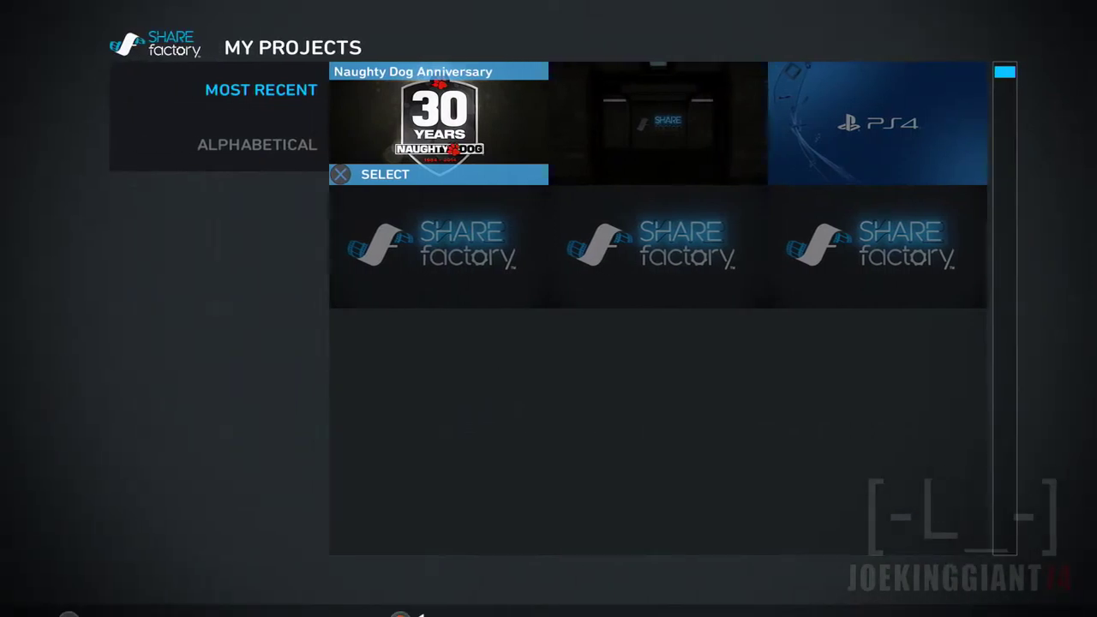
Step: Return to the start screen and reopen the Naughty Dog Anniversary project from the saved projects
key("Escape")
key("Right")
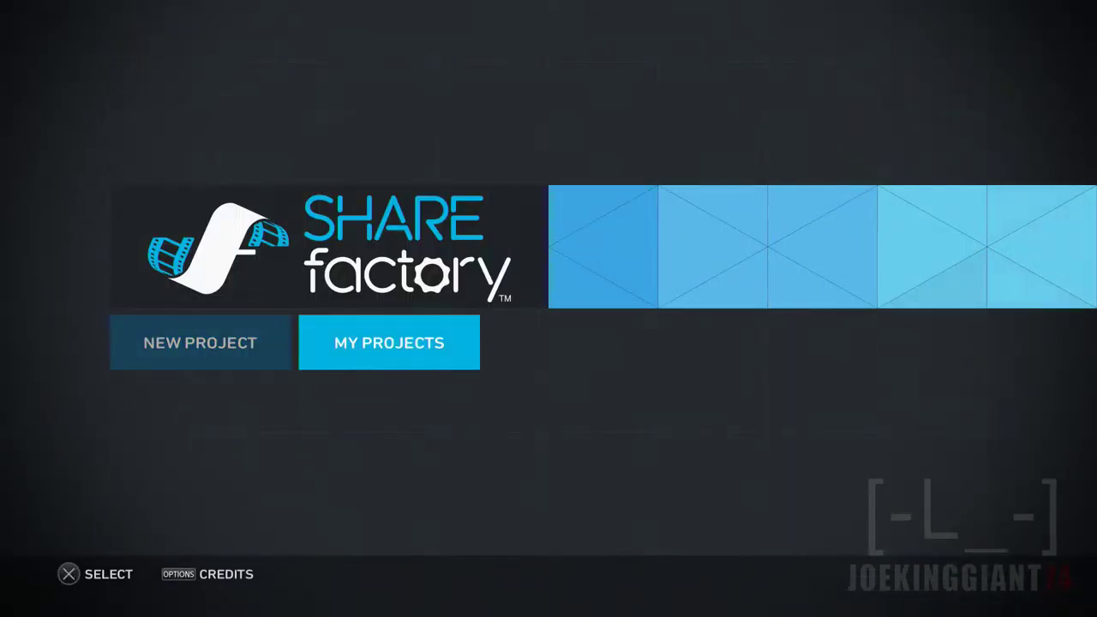
key("Return")
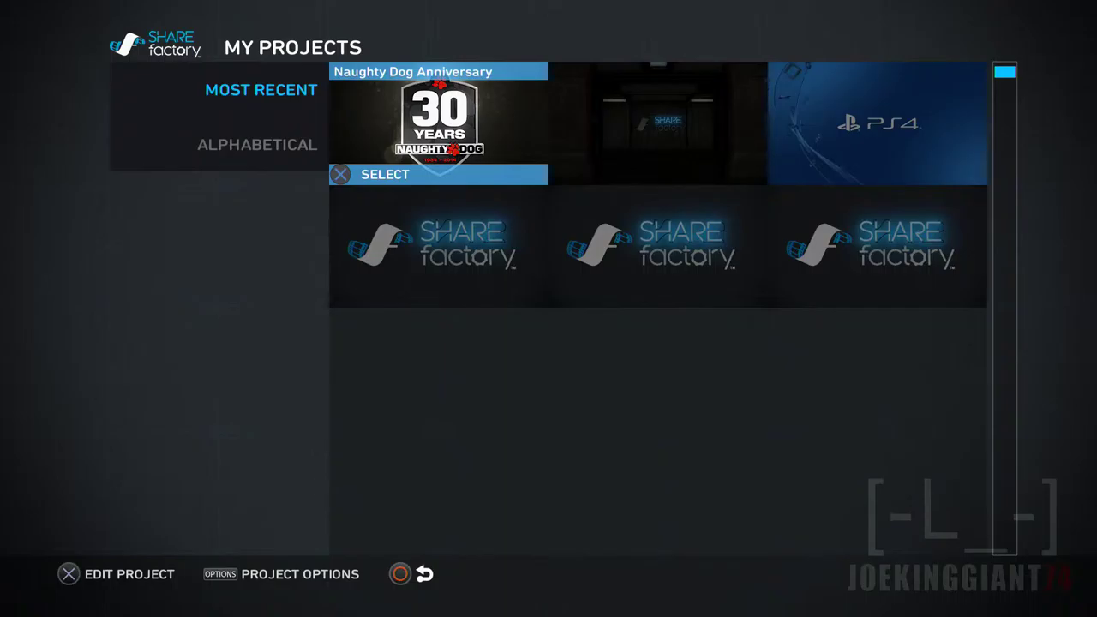
key("Return")
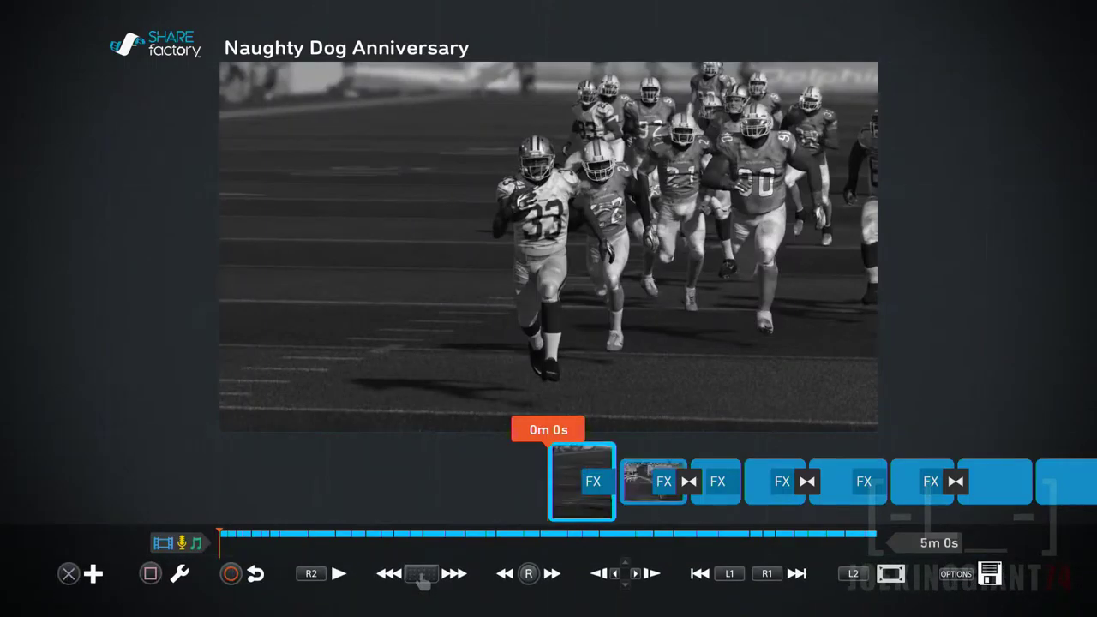
Step: Select the fourth-quarter 1st & 10 clip at 1m 14s on the timeline
key("Right")
key("Right")
key("Right")
key("Right")
key("Right")
key("Right")
key("Right")
key("Right")
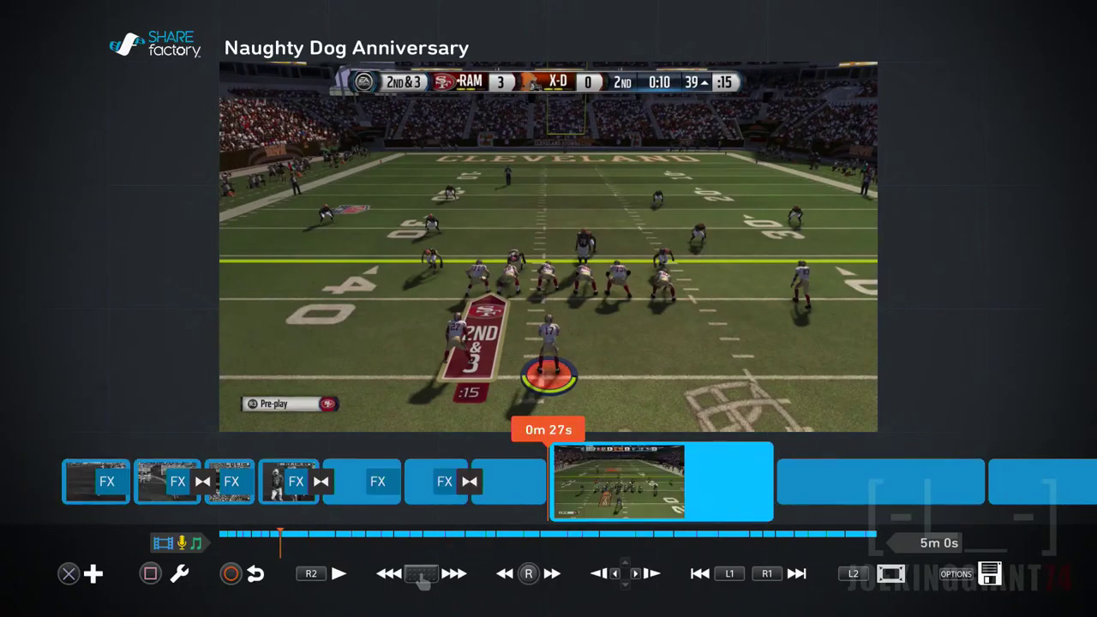
key("Right")
key("Right")
key("Right")
key("Right")
key("Return")
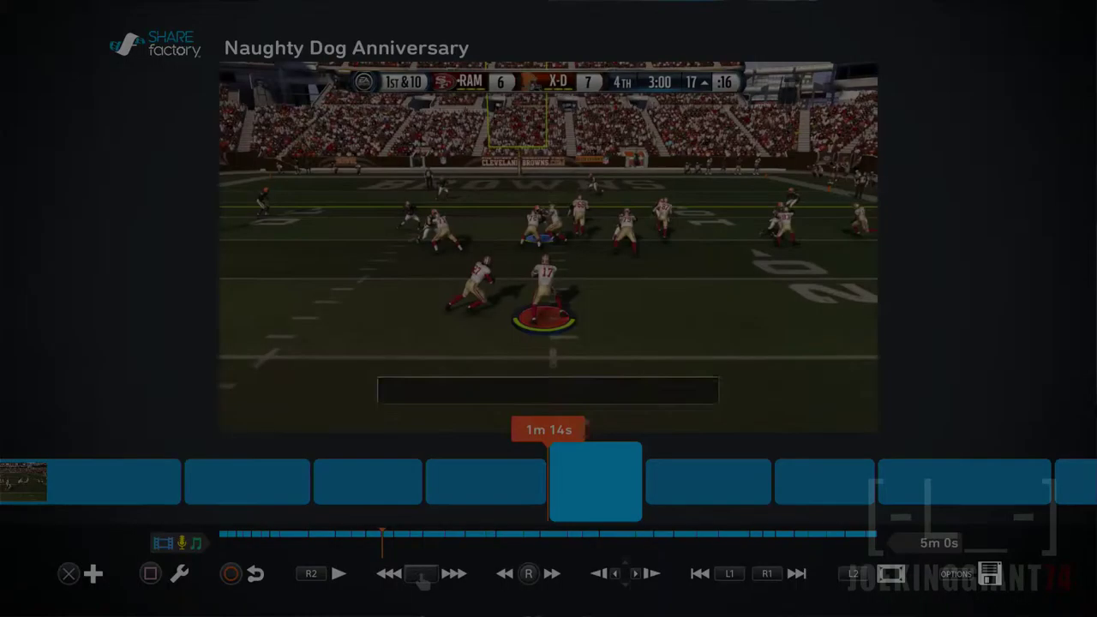
key("Right")
key("Right")
key("Escape")
Step: Move the fourth-quarter 1st & 10 clip earlier, directly after the last black-and-white FX clip, and check the transition before it
key("Return")
key("Right")
key("Right")
key("Return")
key("Left")
key("Left")
key("Left")
key("Left")
key("Left")
key("Left")
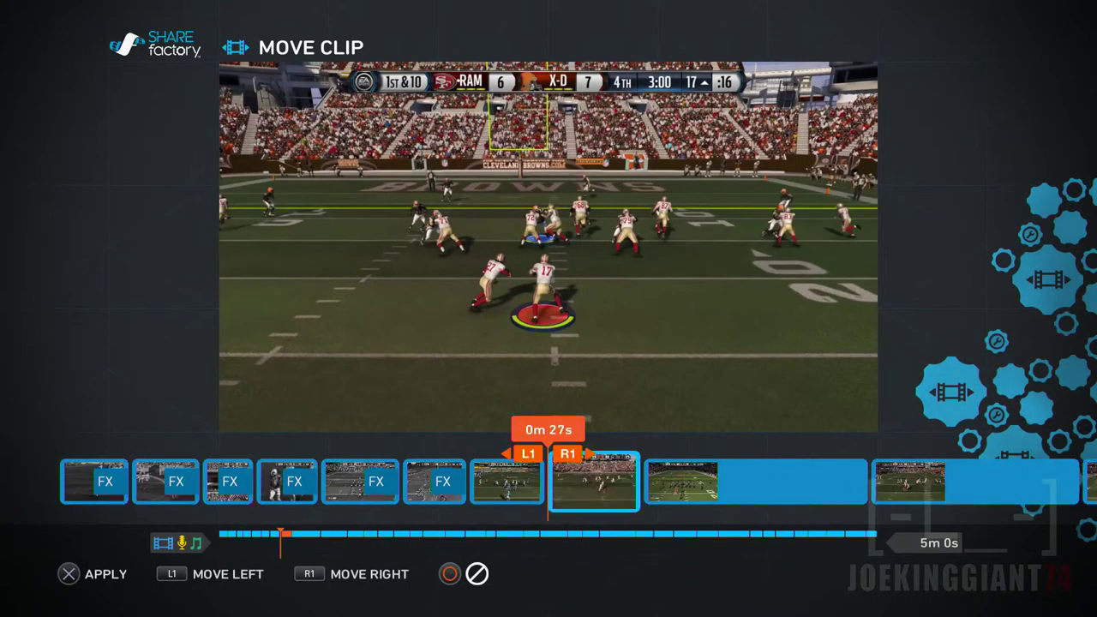
key("Return")
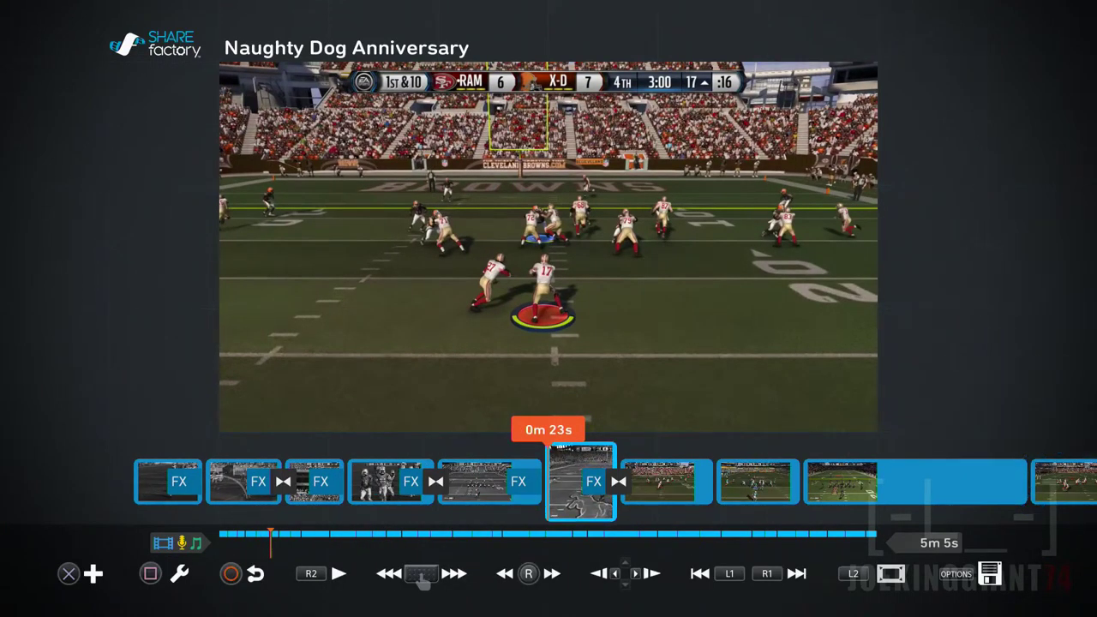
key("Right")
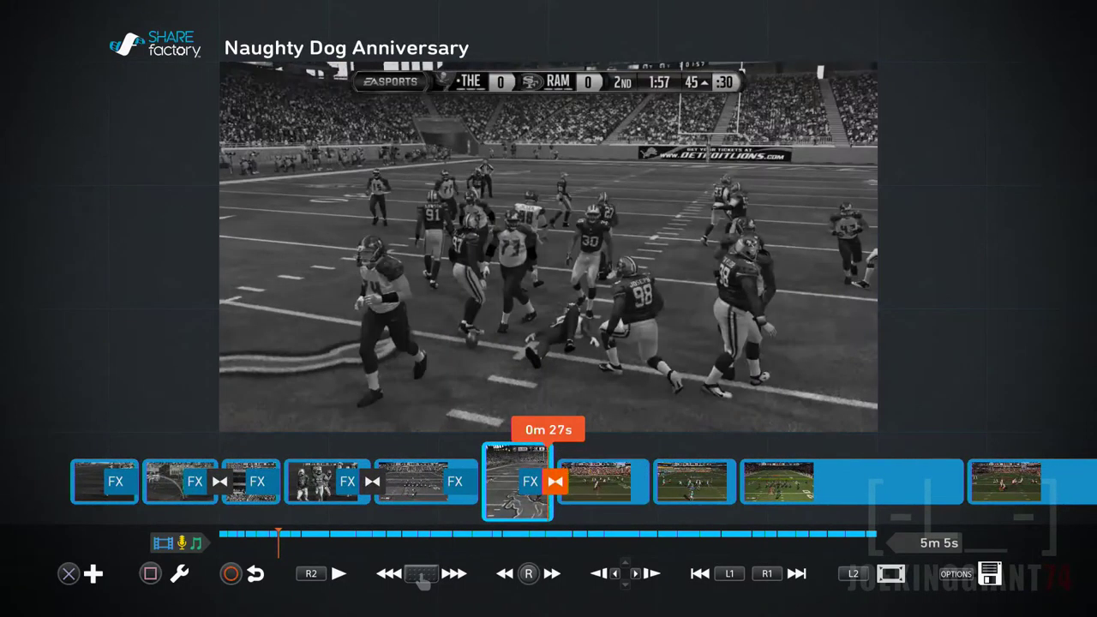
key("Left")
key("Right")
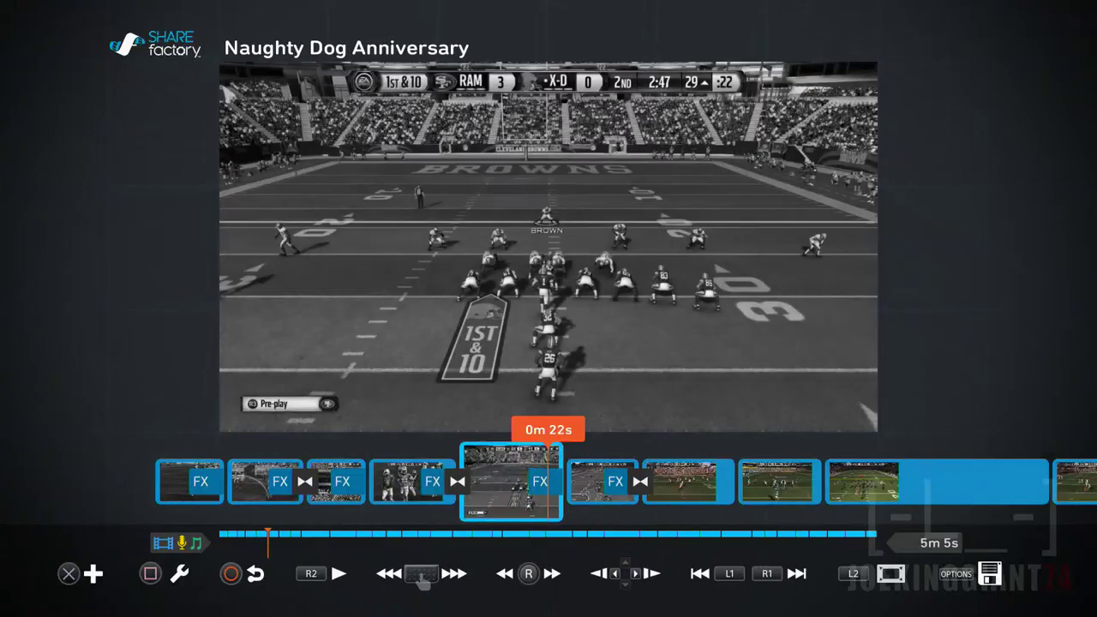
Step: Move the long first-quarter 1st & 10 clip two places earlier, directly after the last black-and-white FX clip
key("Right")
key("Return")
key("Right")
key("Right")
key("Right")
key("Escape")
key("backslash")
key("Right")
key("Right")
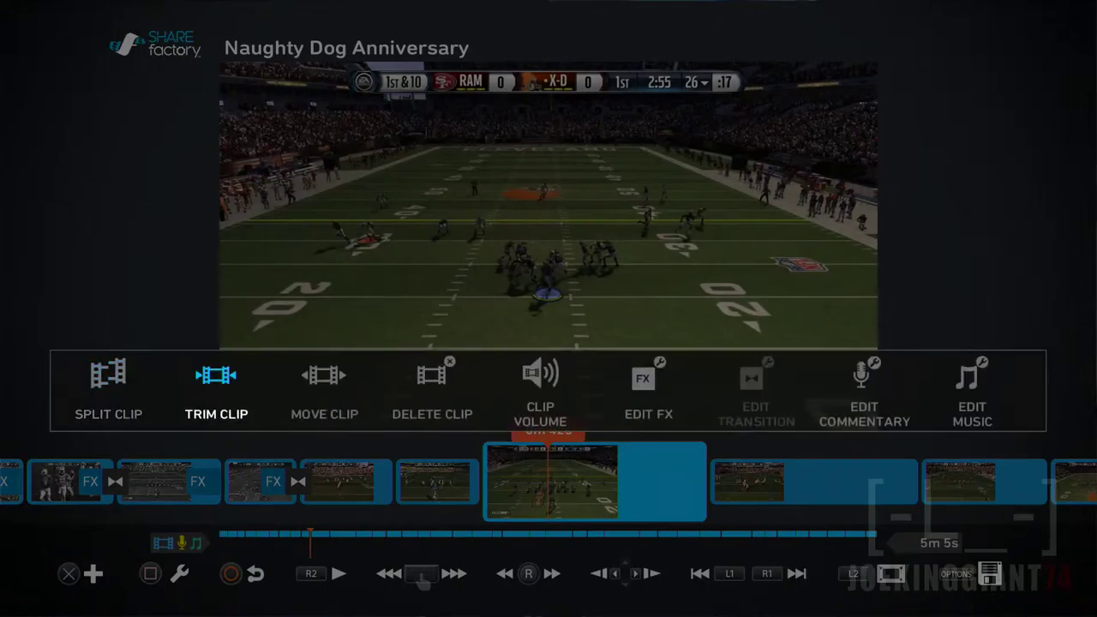
key("Return")
key("Left")
key("Left")
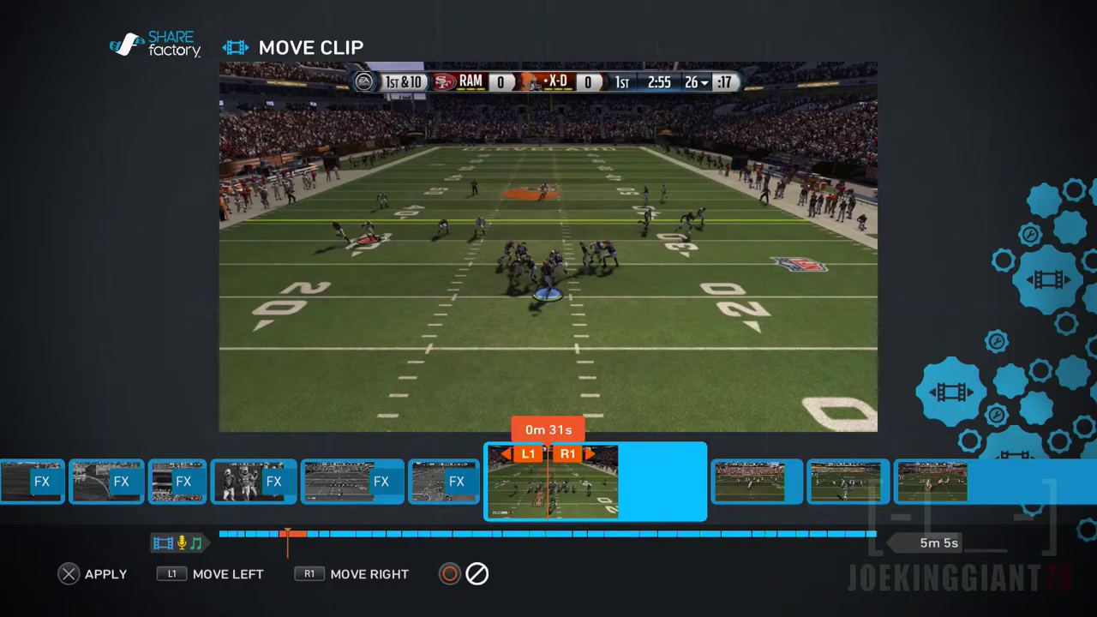
key("Return")
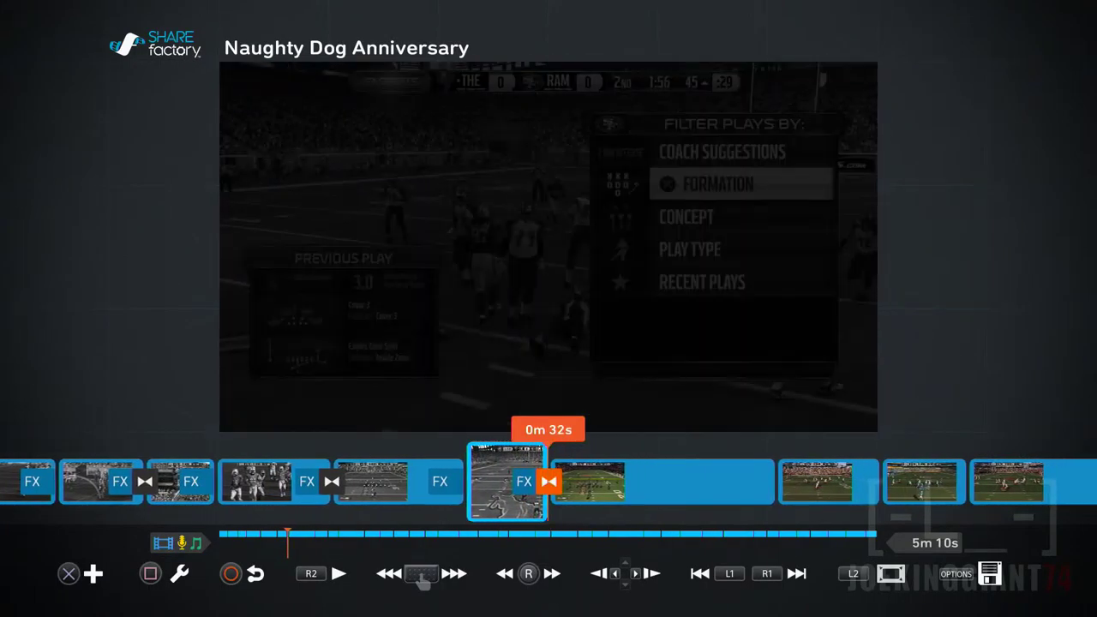